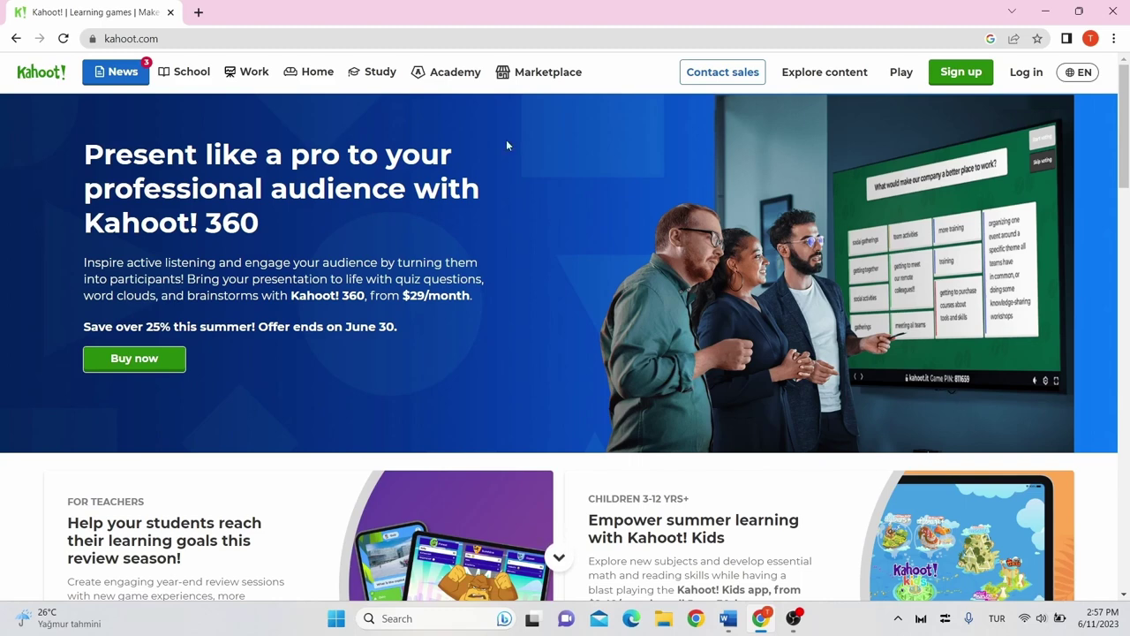
Register a free Basic-plan teacher account for a school using the account e-mail and password.
click(964, 77)
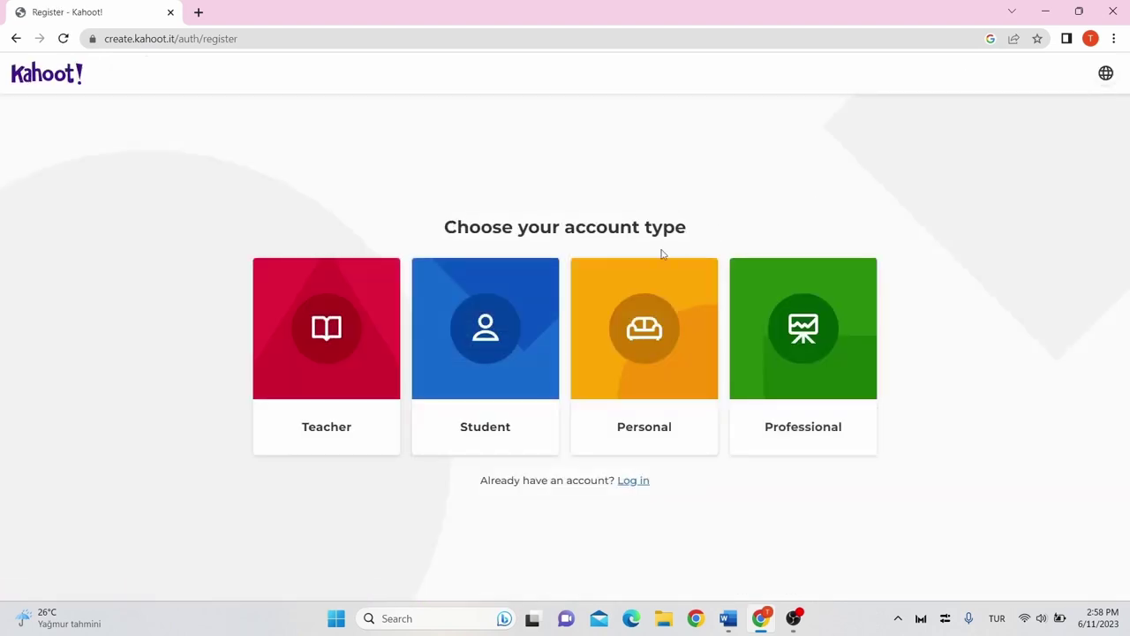
click(351, 352)
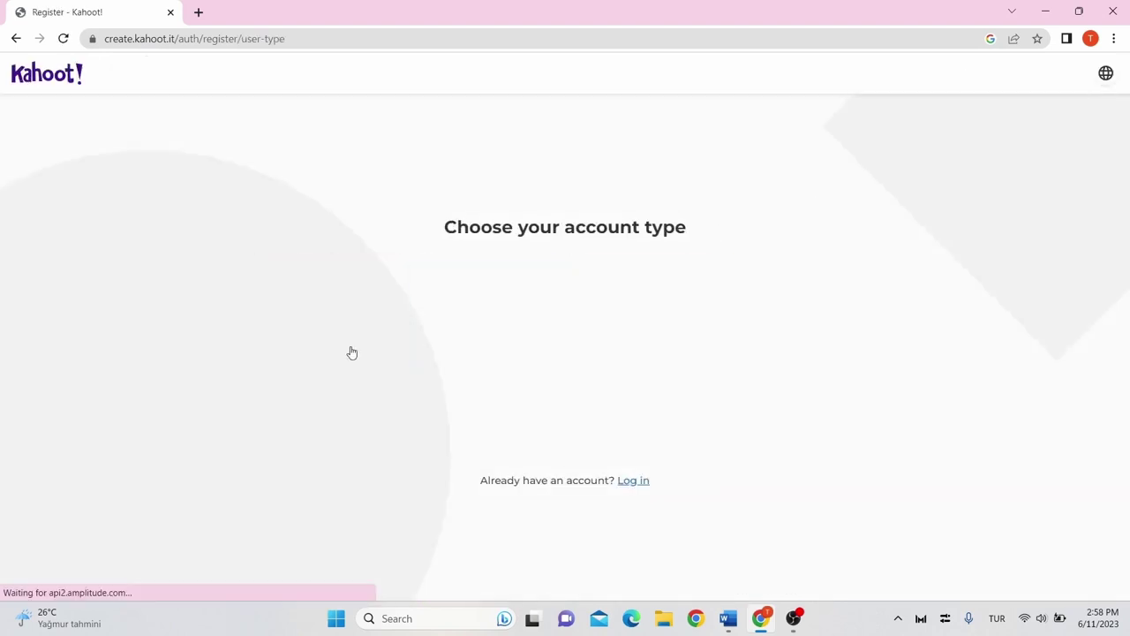
click(389, 347)
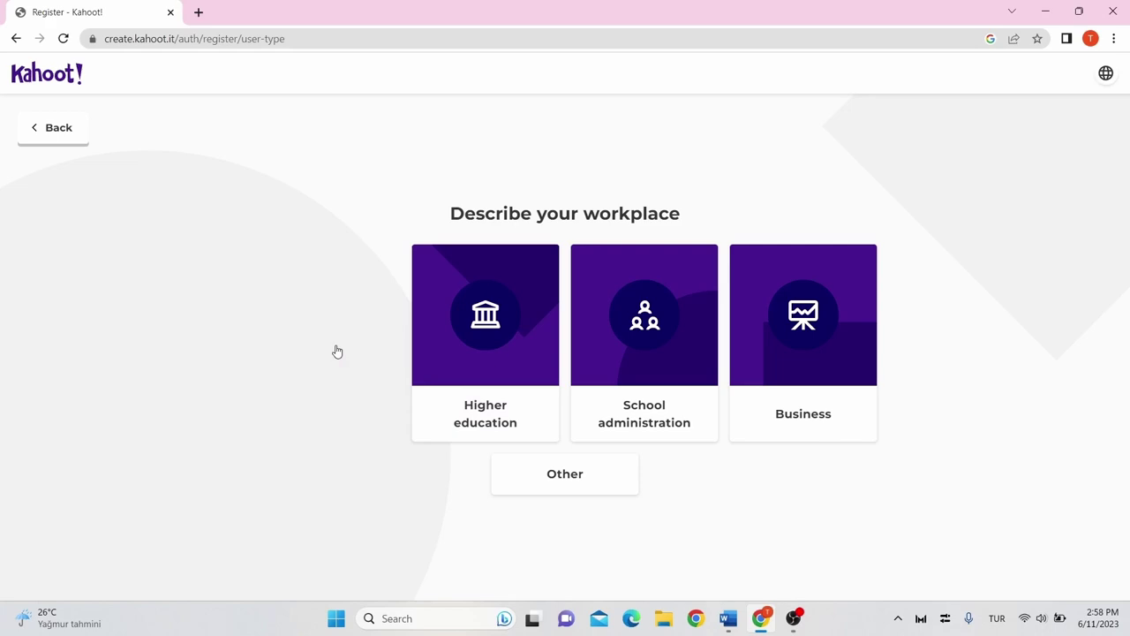
click(538, 246)
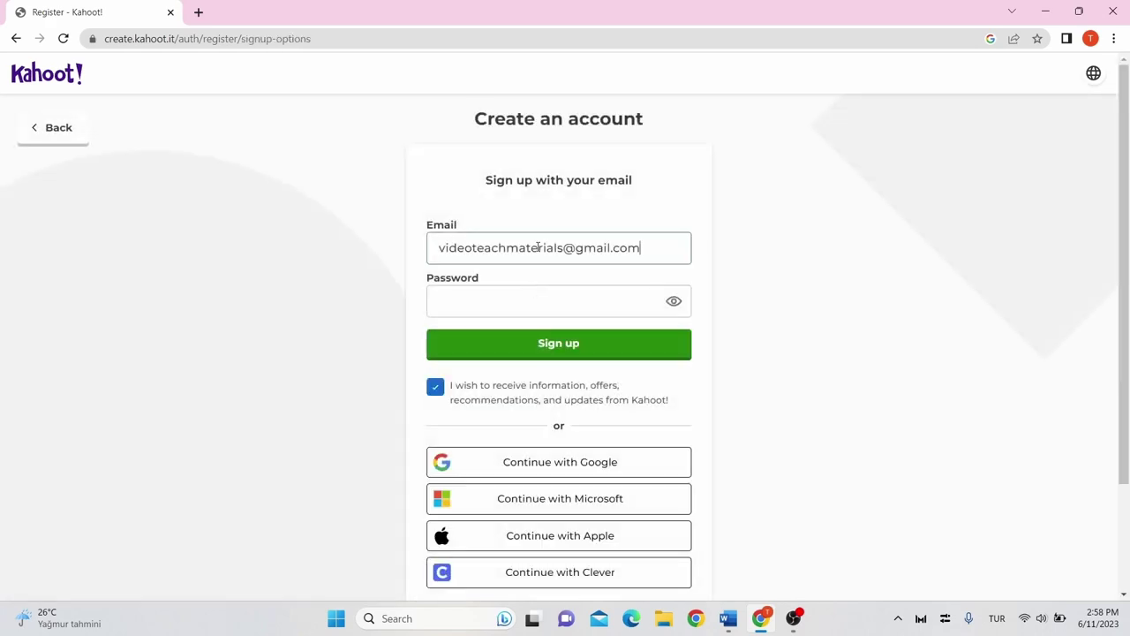
click(575, 303)
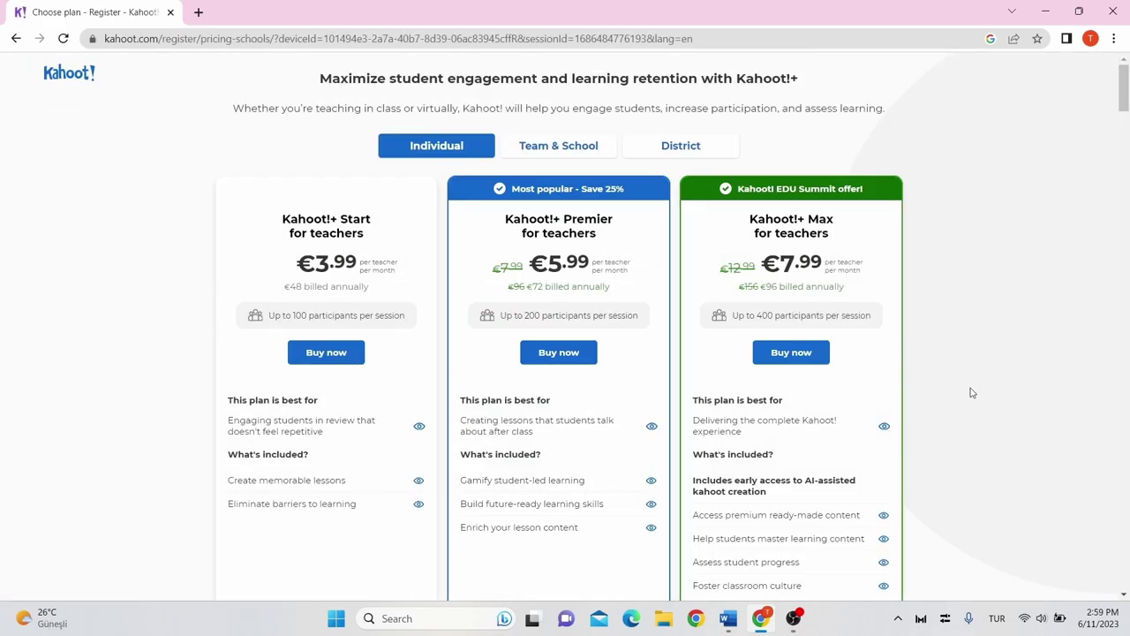
scroll(971, 392, down, 3)
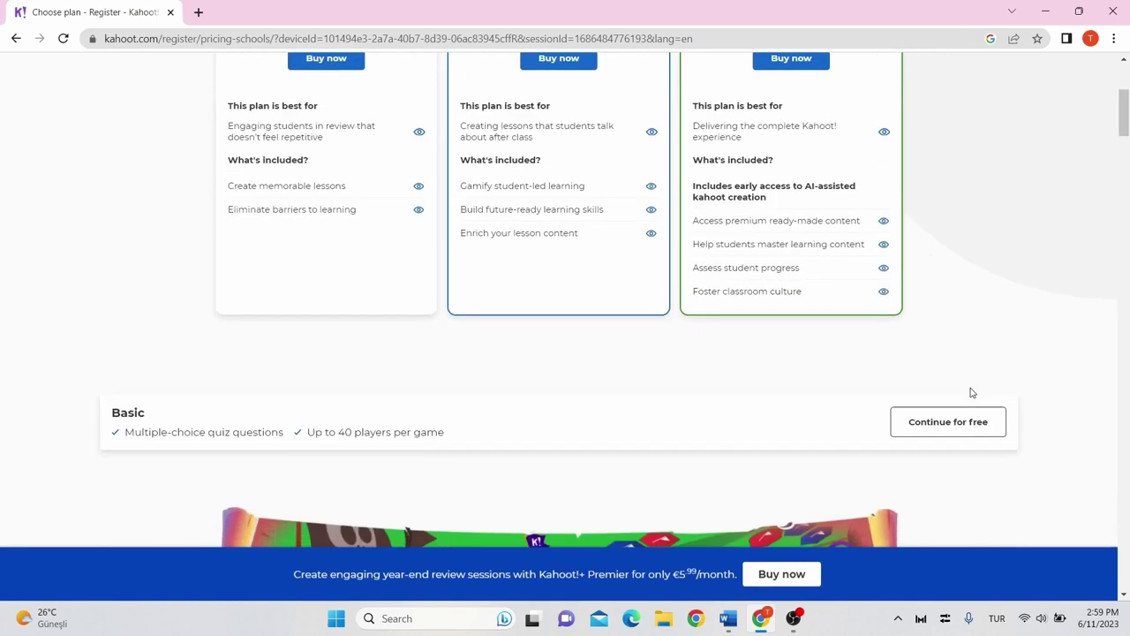
click(929, 429)
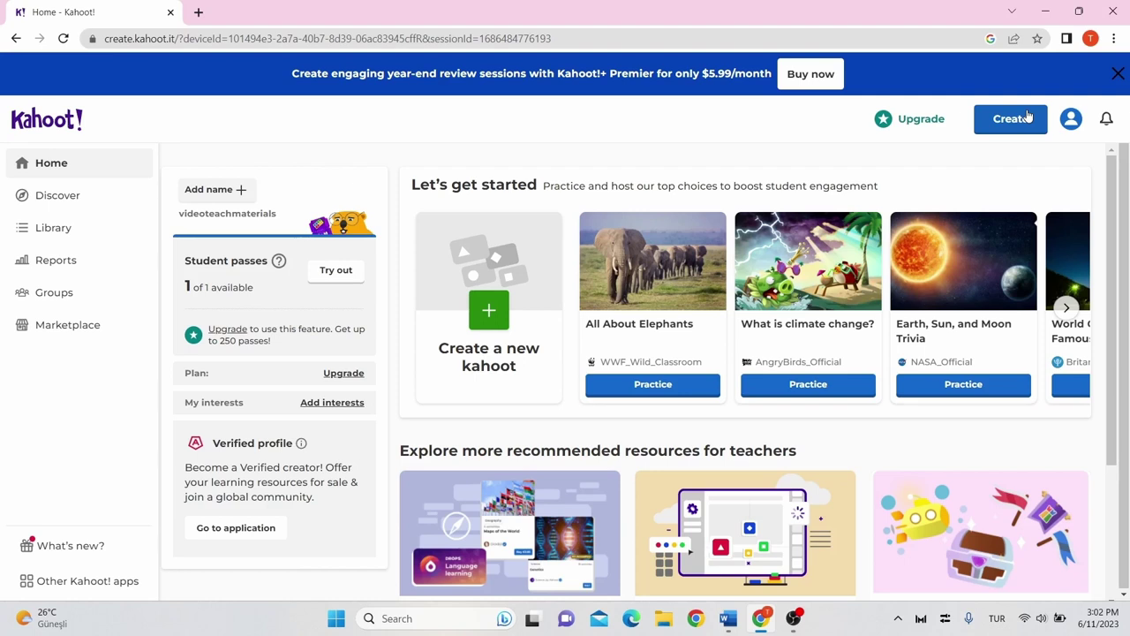
Create a new kahoot and title it 'My kahoot' in its summary settings.
click(1027, 117)
click(984, 155)
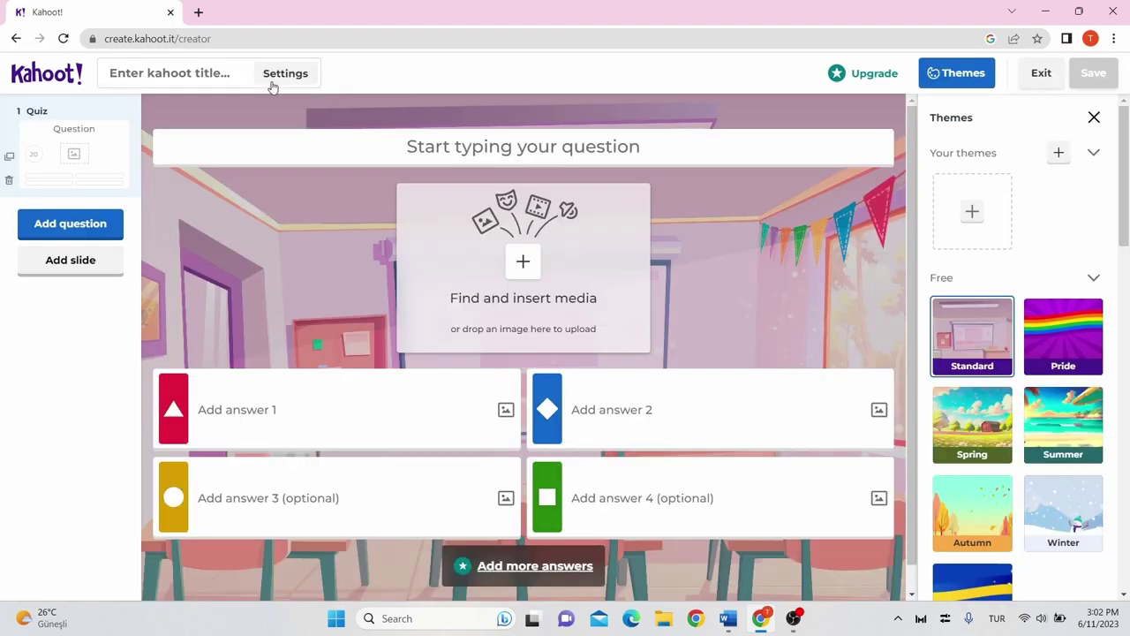
click(272, 82)
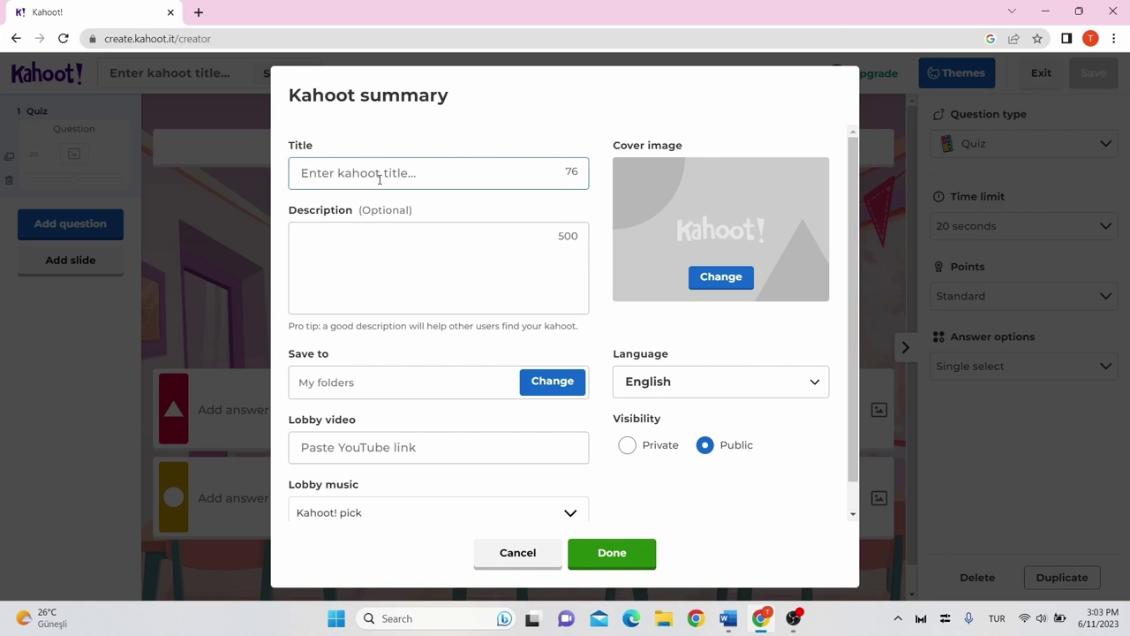
text(My kahoot)
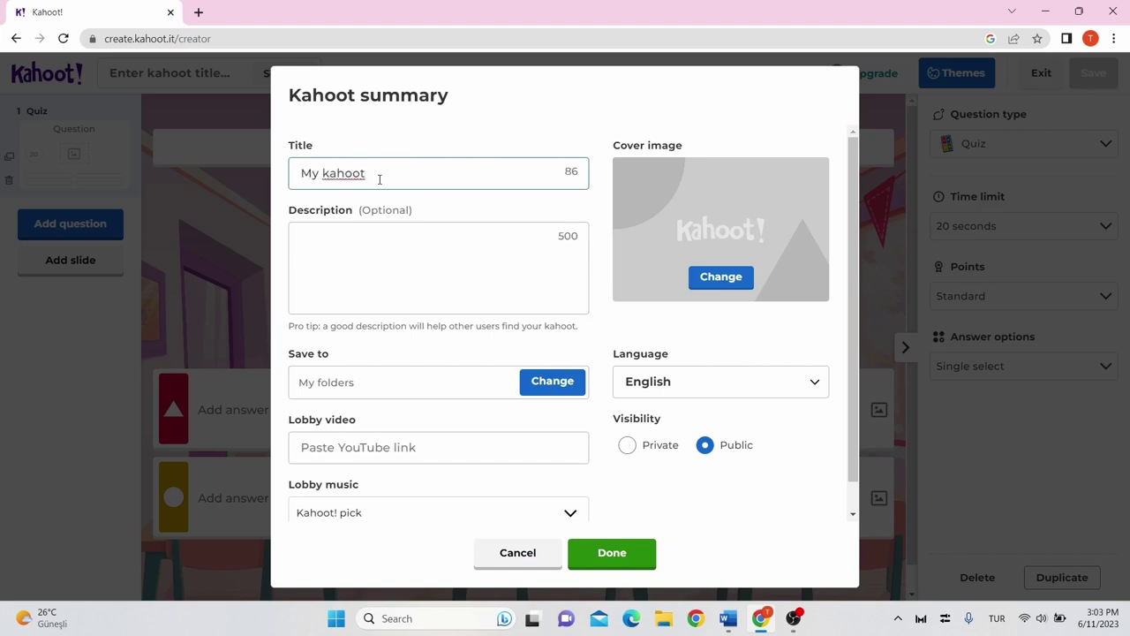
click(399, 270)
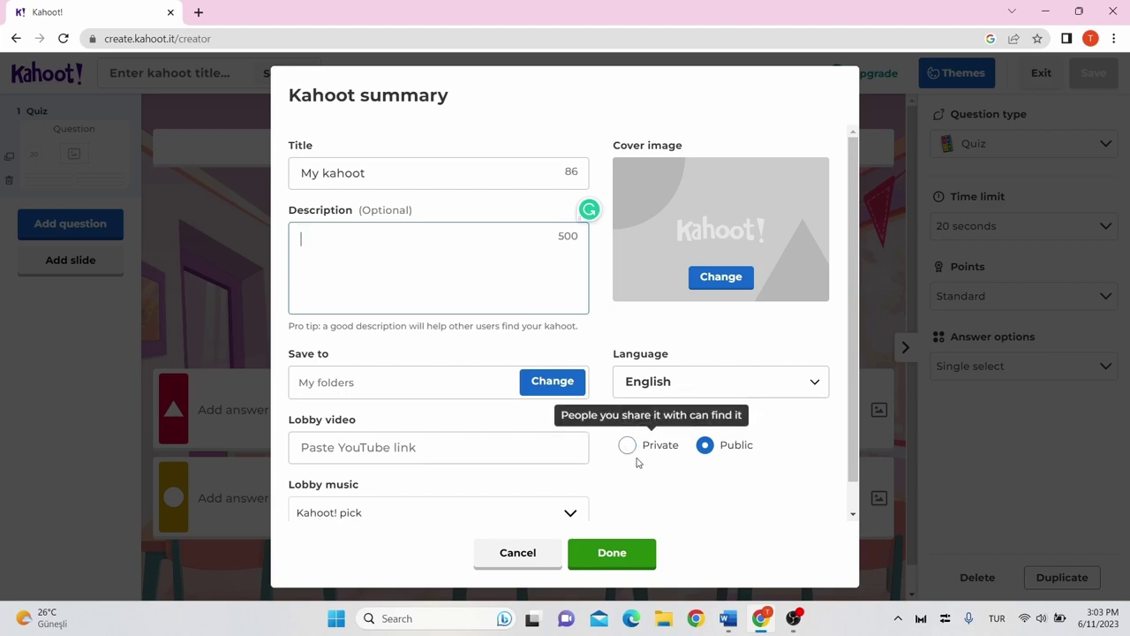
scroll(496, 429, down, 1)
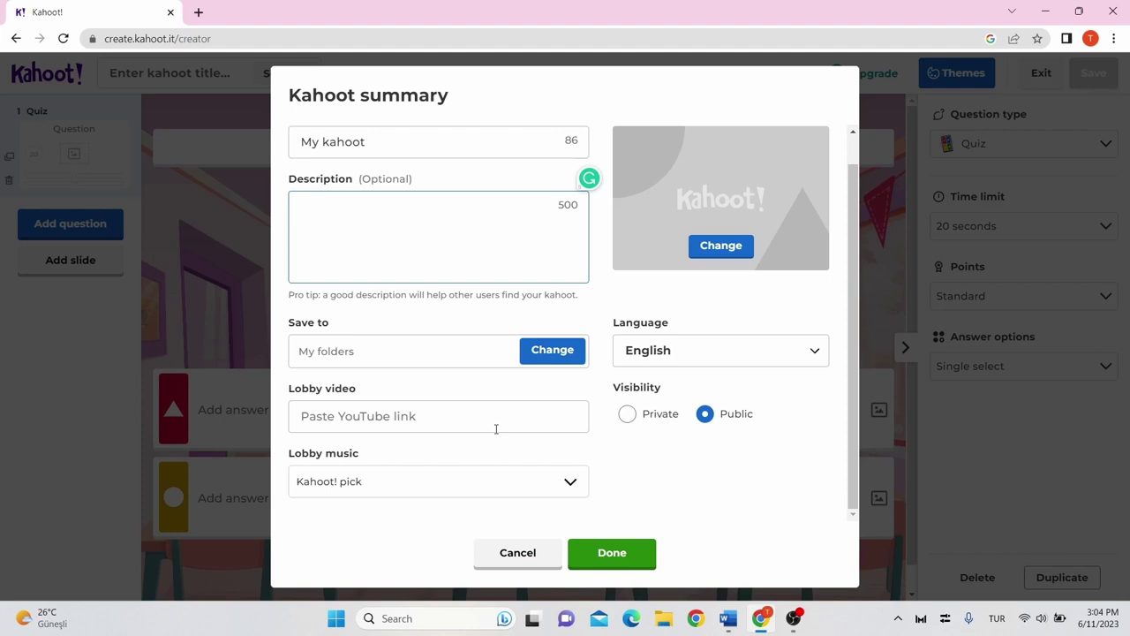
click(362, 421)
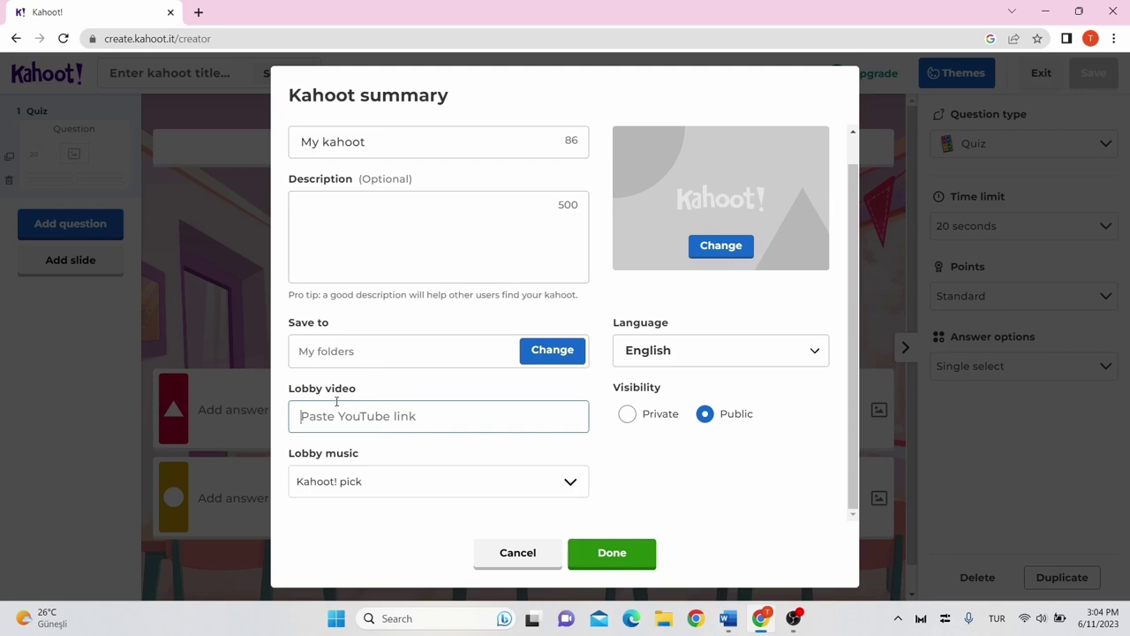
click(612, 552)
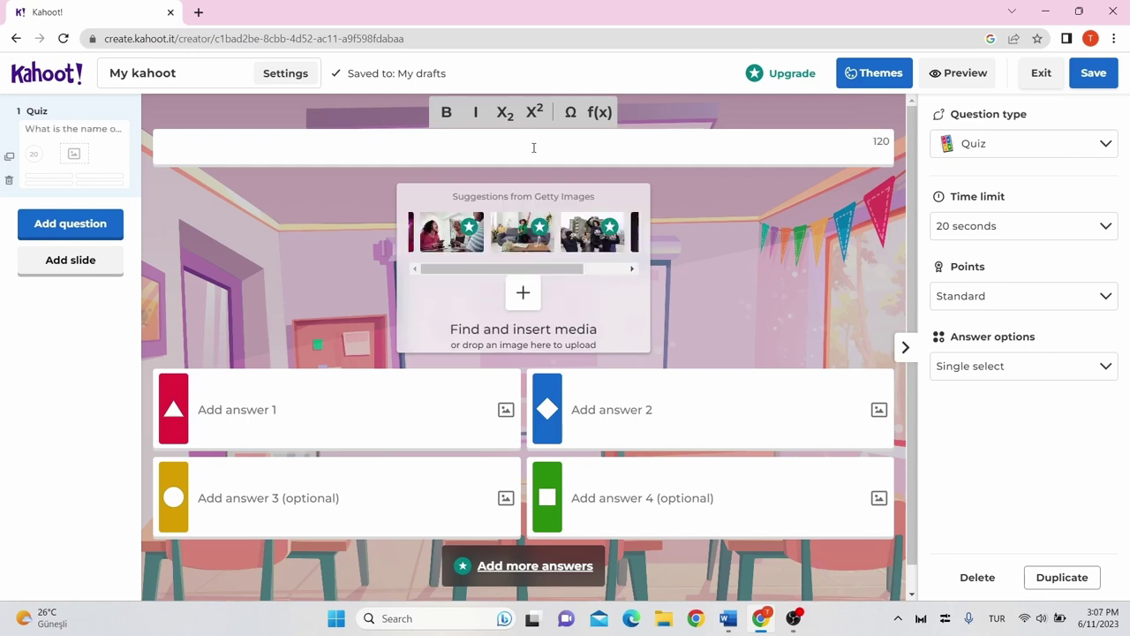
Enter answers Quizzes and Plickers and mark Kahoot! as the correct answer.
click(401, 407)
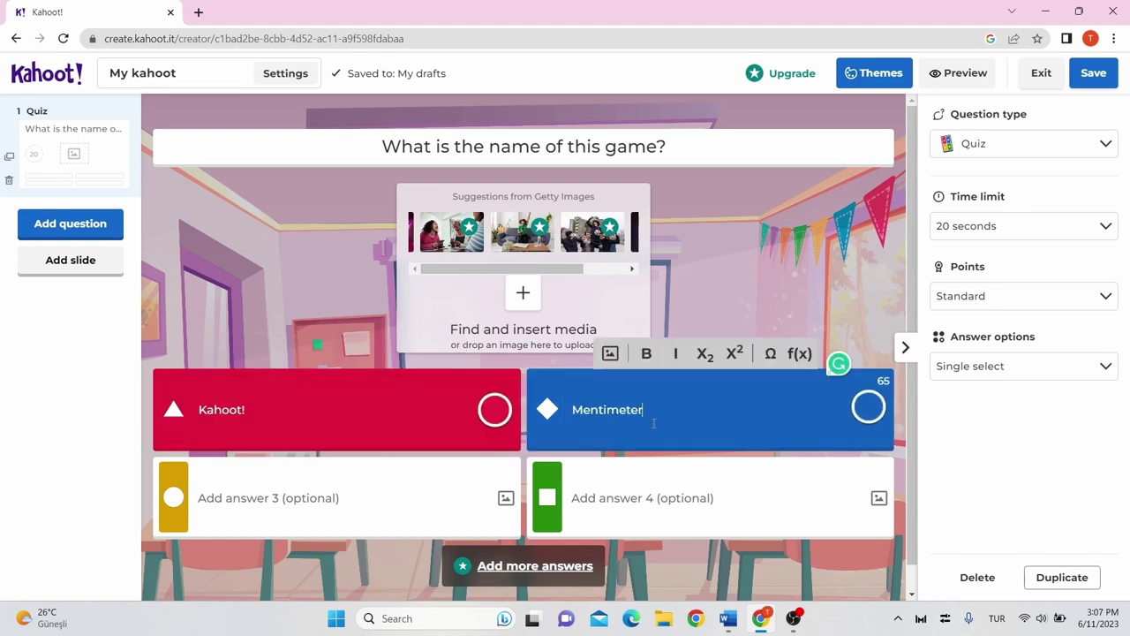
click(445, 485)
text(Quizzes)
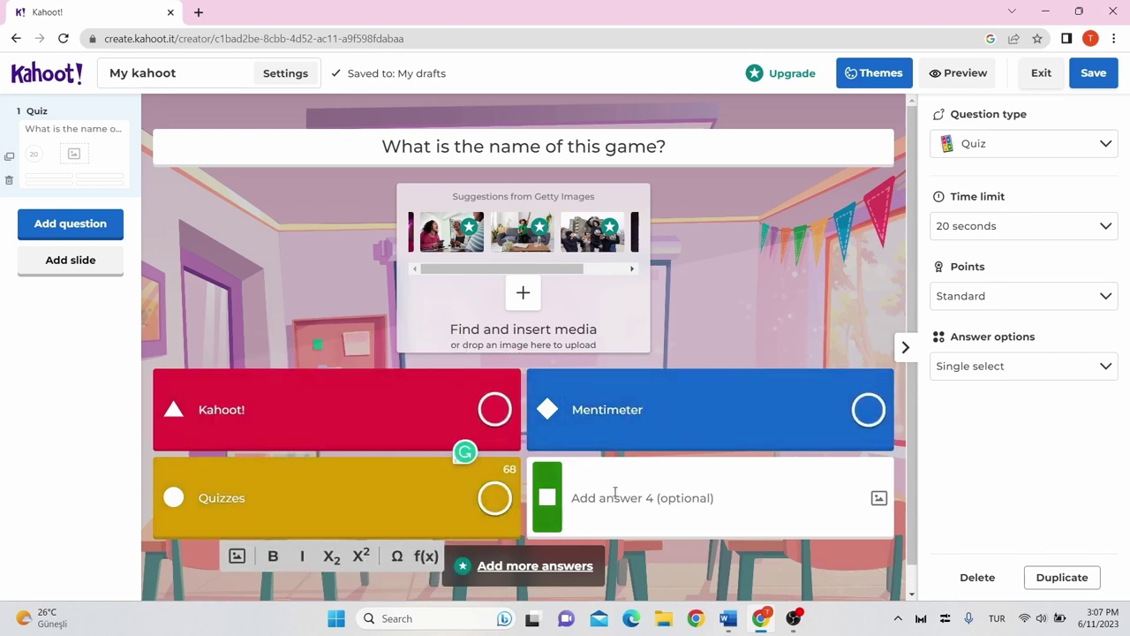
click(616, 497)
text(Plickers)
click(494, 408)
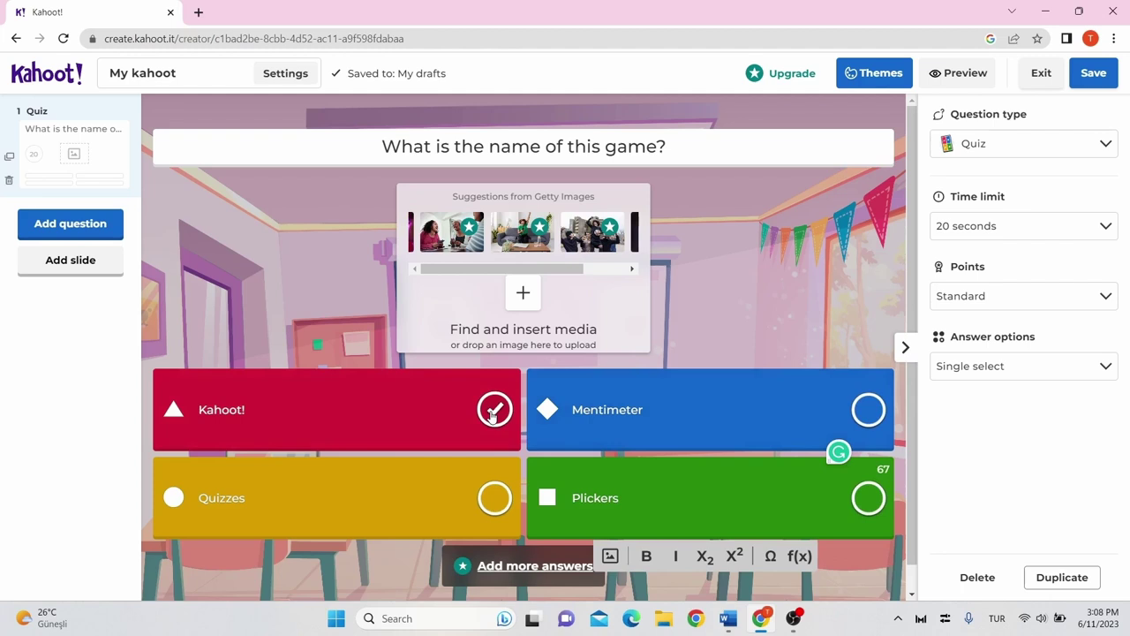
click(492, 412)
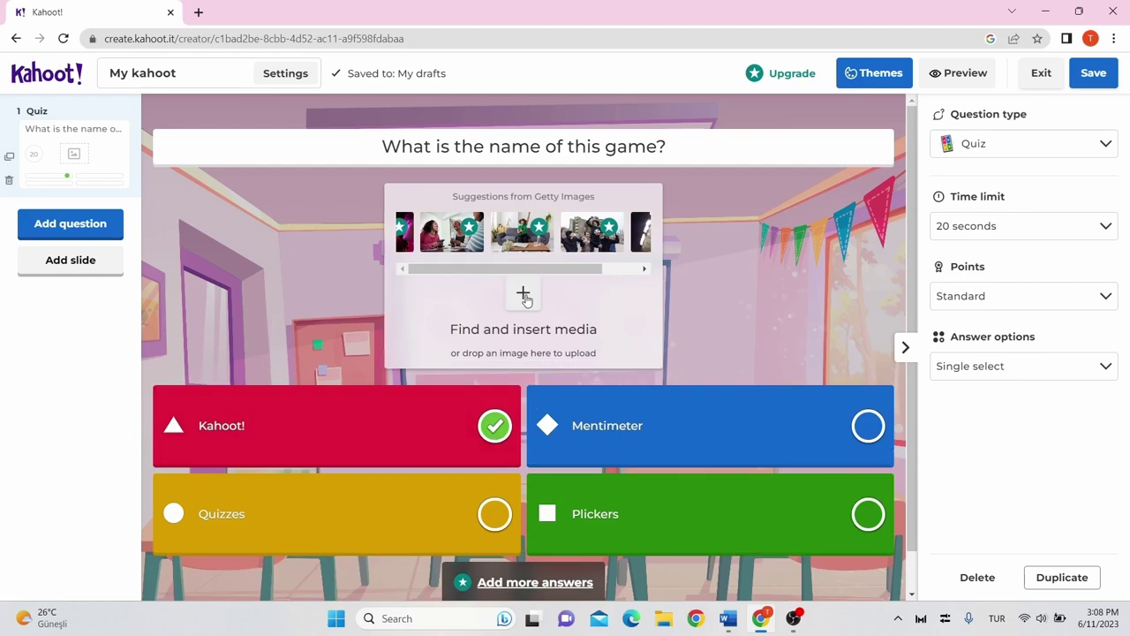
Insert the four-shape kahoot GIF as question 1's media.
click(525, 298)
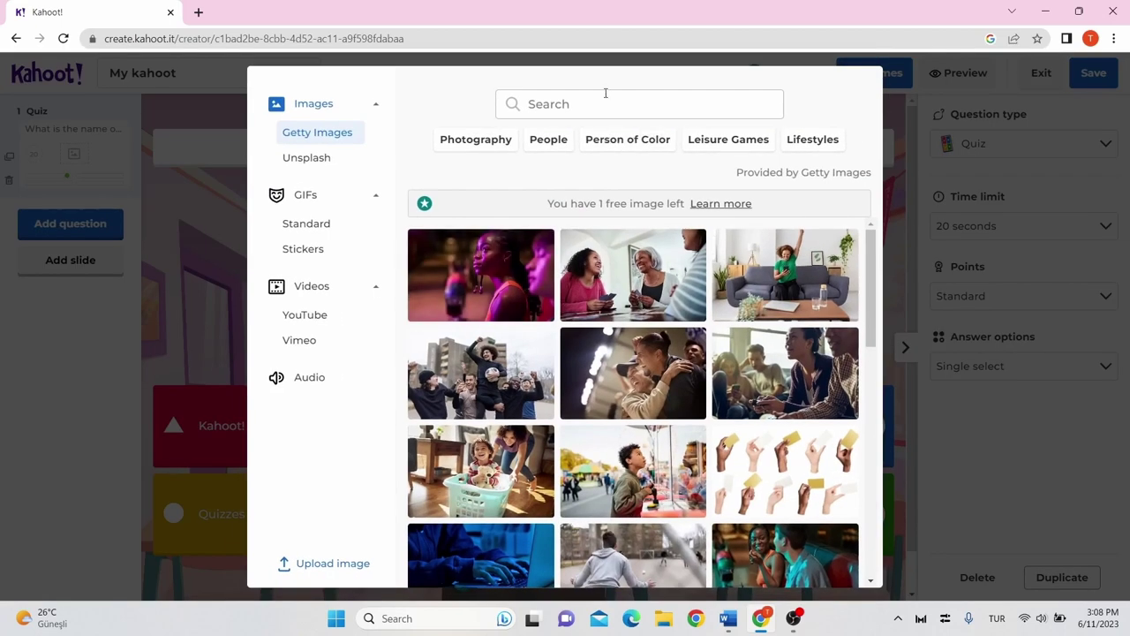
click(316, 218)
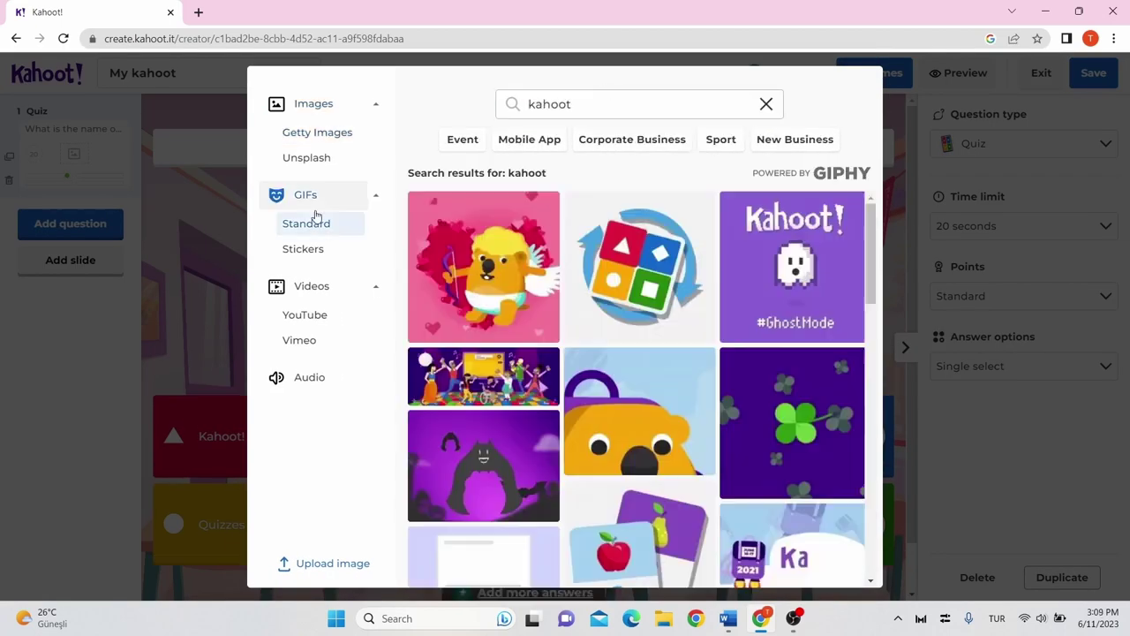
click(623, 299)
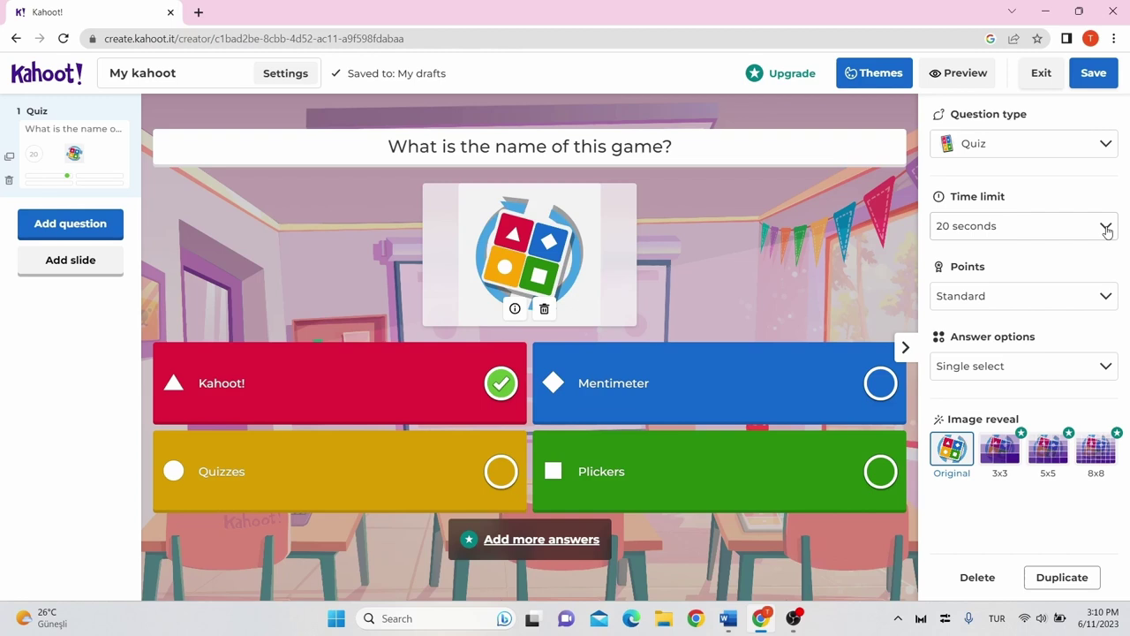
Set question 1's time limit to 30 seconds and points to No points.
click(1106, 228)
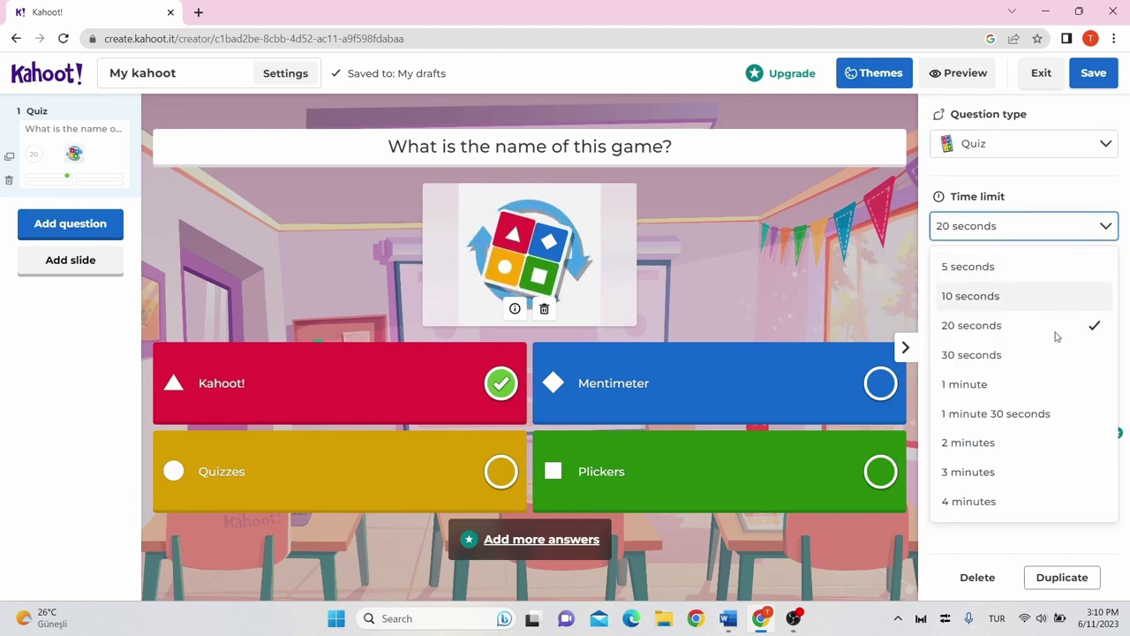
click(1051, 369)
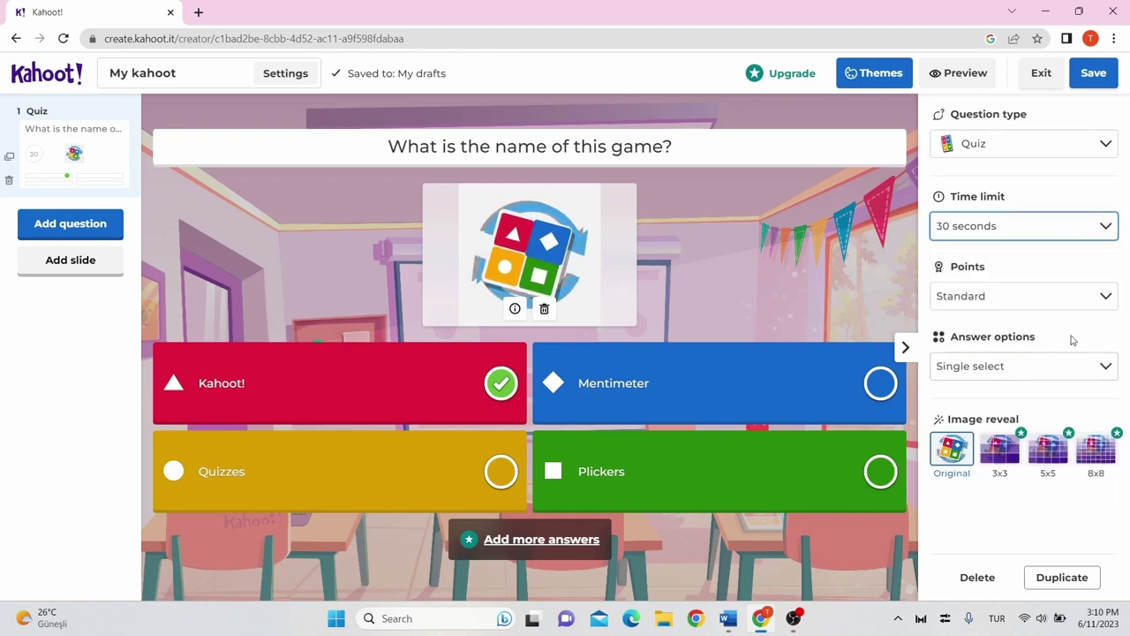
click(1097, 297)
click(1043, 464)
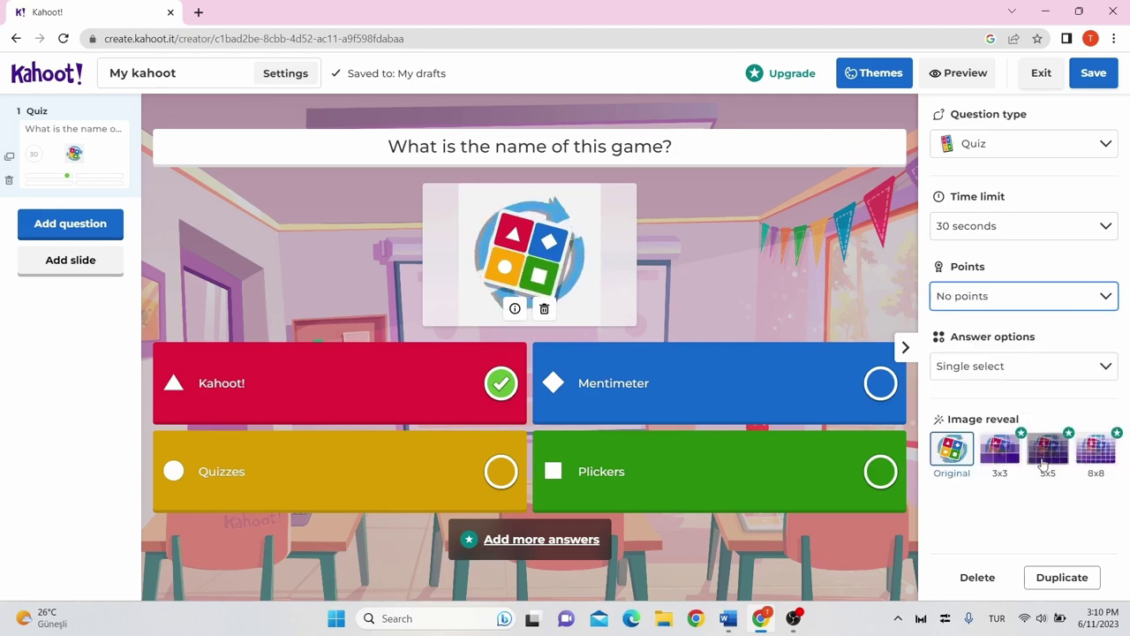
Add the Blind Kahoot!'ing question from the Question Bank as question 2.
click(82, 227)
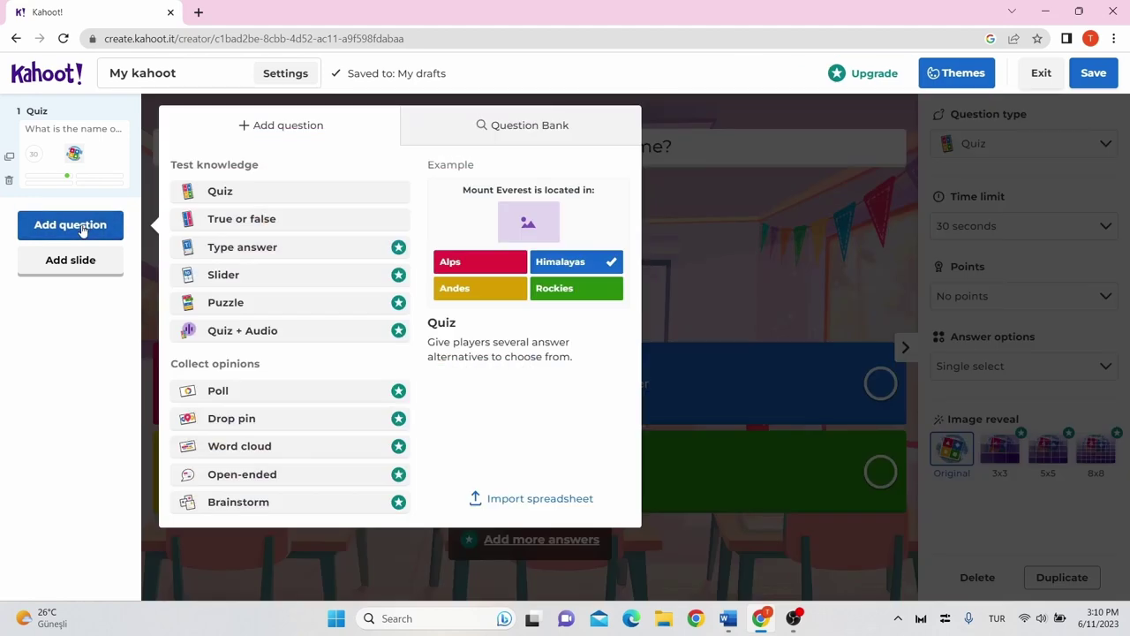
click(536, 127)
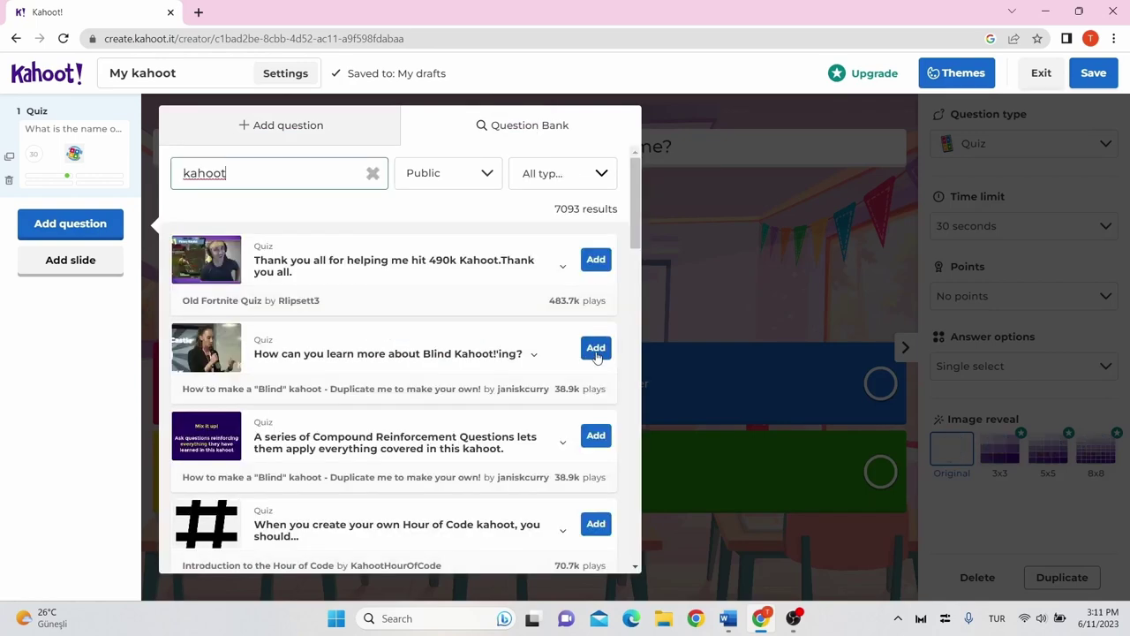
click(594, 356)
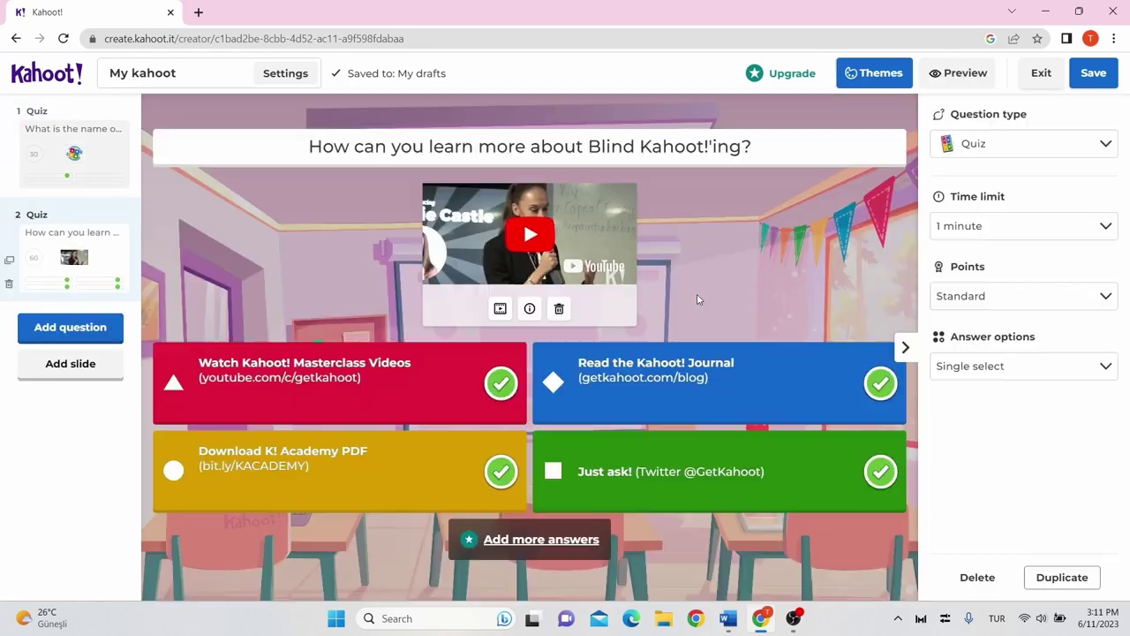
click(92, 143)
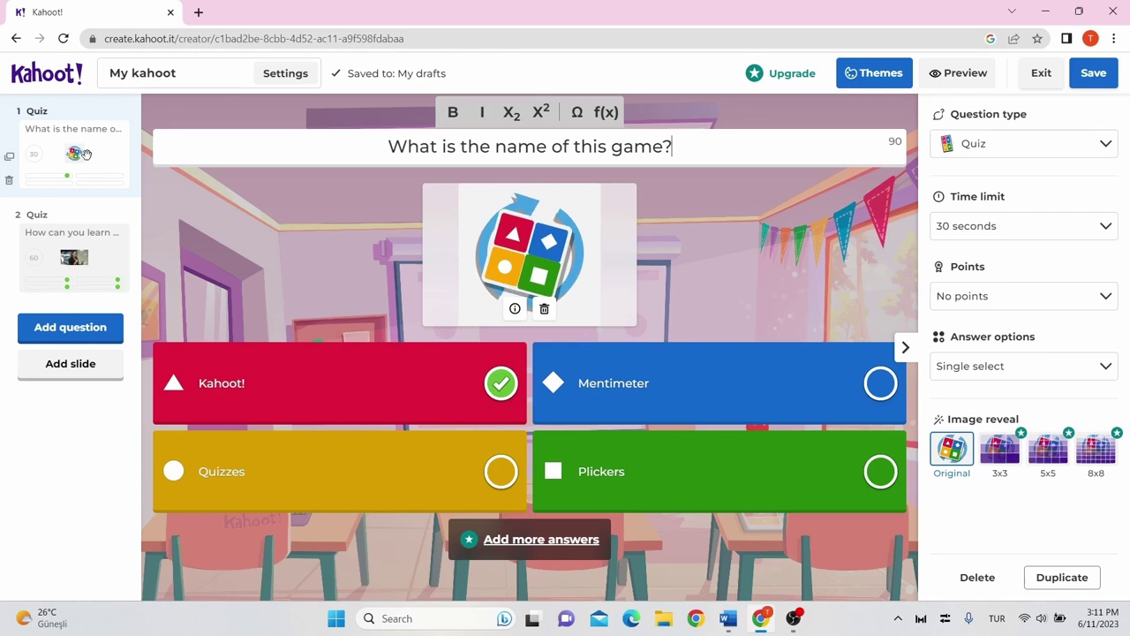
Move 'What is the name of this game?' below the Blind Kahoot!'ing question.
drag(87, 154, 91, 221)
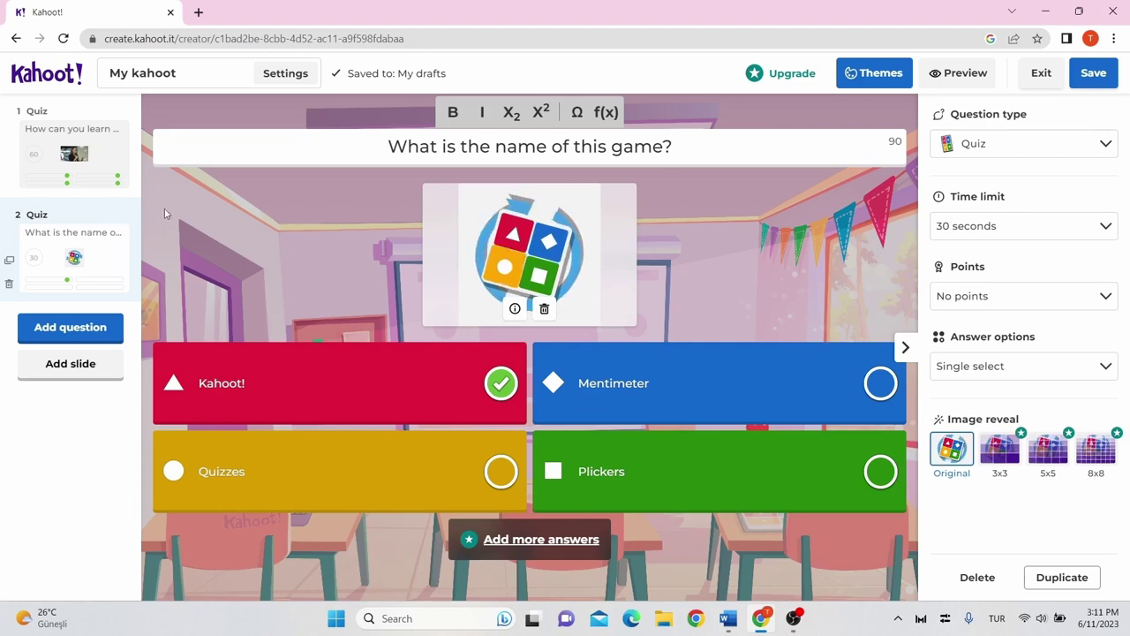
Save My kahoot and close the 'Your kahoot is ready' dialog.
click(1093, 80)
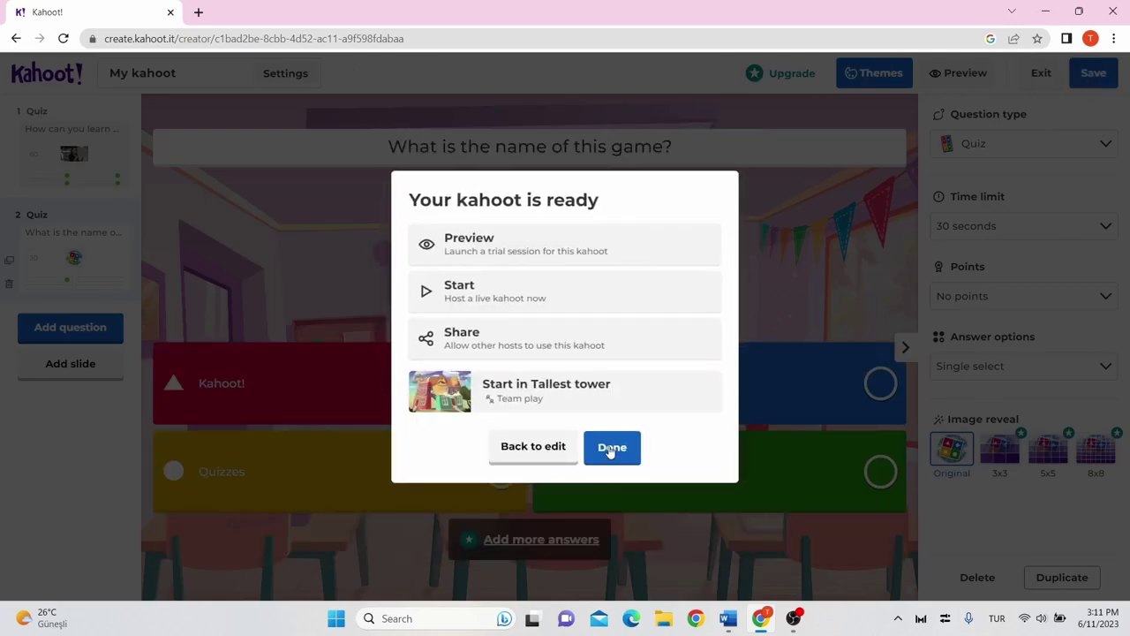
click(611, 449)
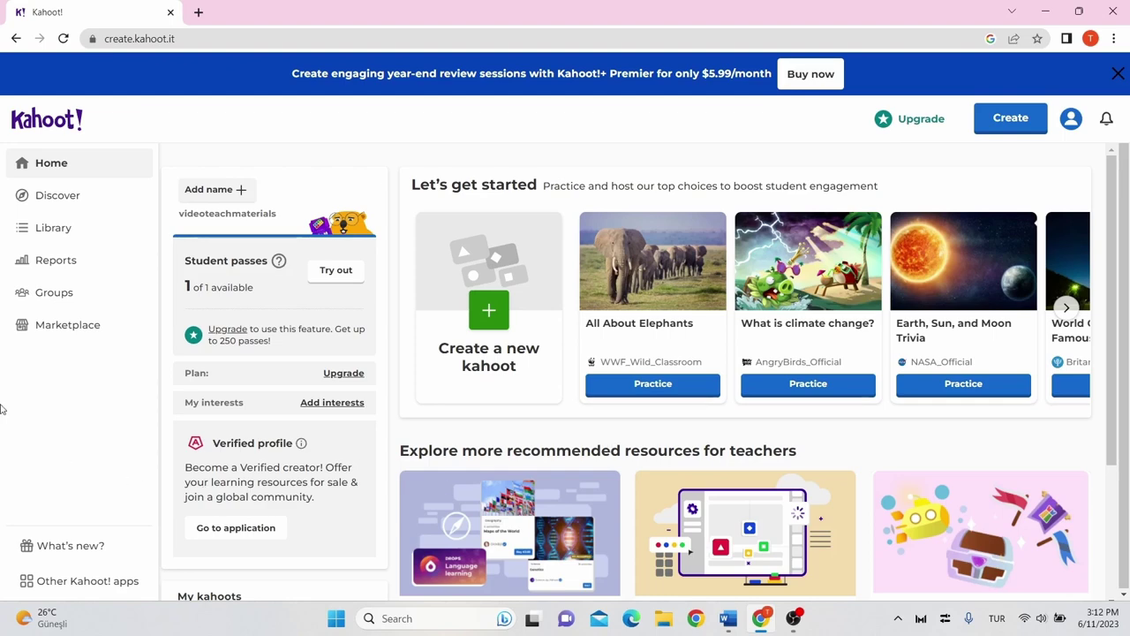
Start hosting My kahoot from the Library.
click(67, 231)
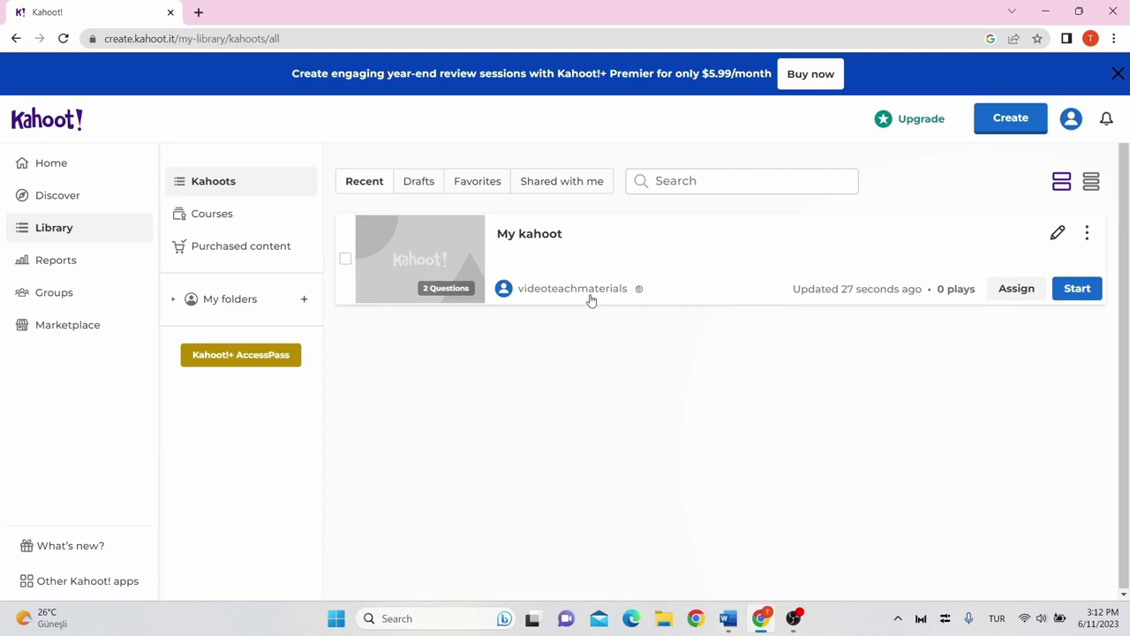
click(1084, 292)
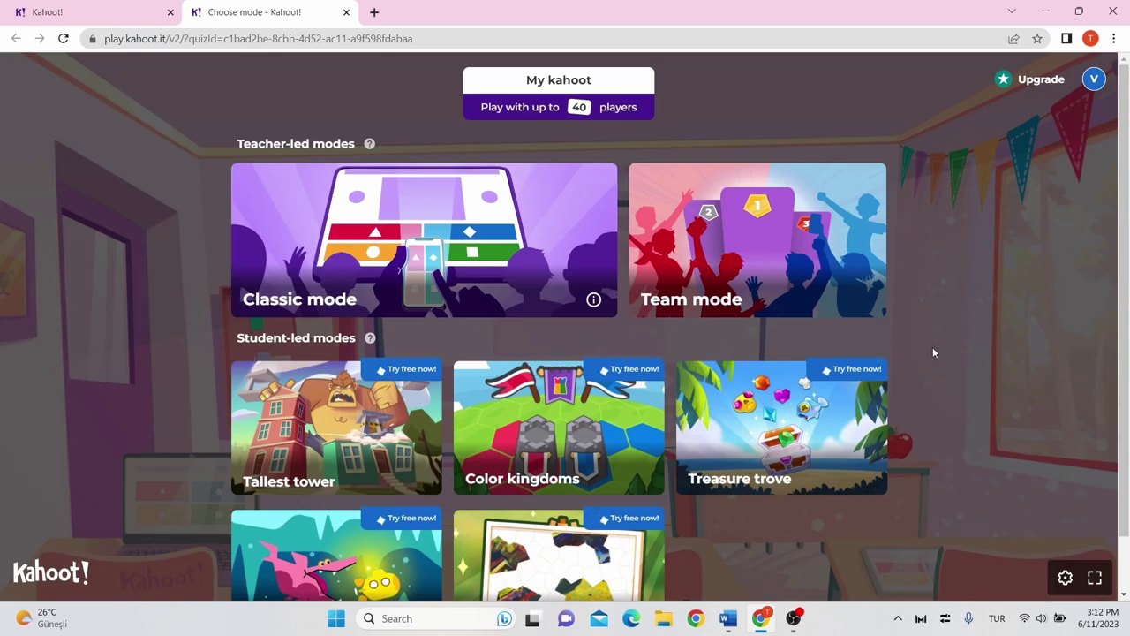
Open a Classic mode lobby, highlight the join instructions, and start once a player joins.
click(366, 240)
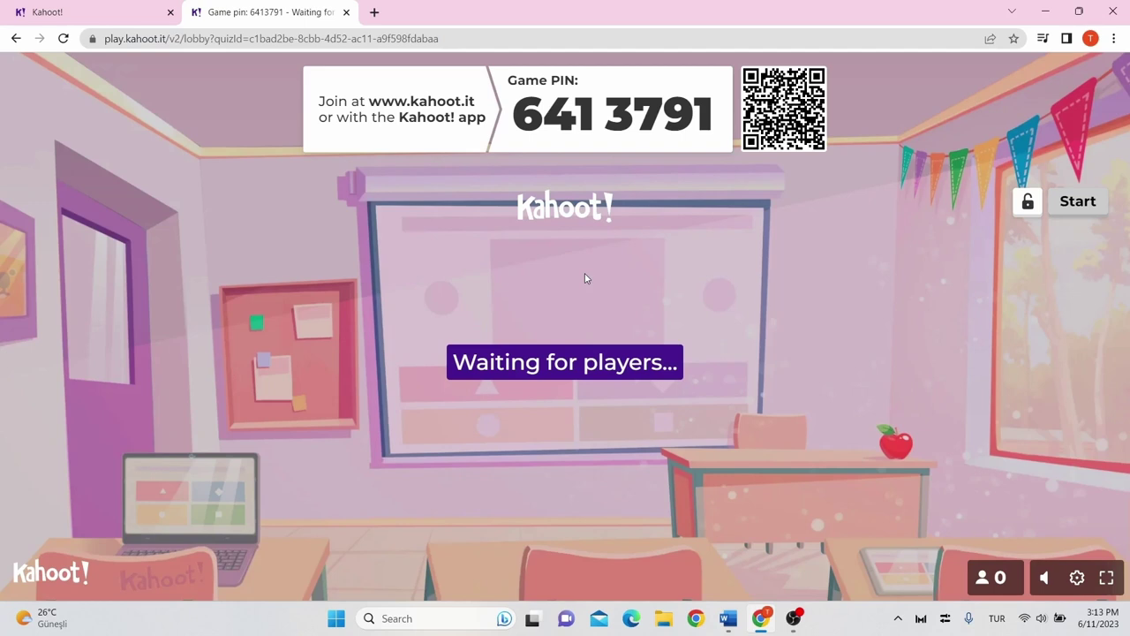
drag(319, 100, 485, 130)
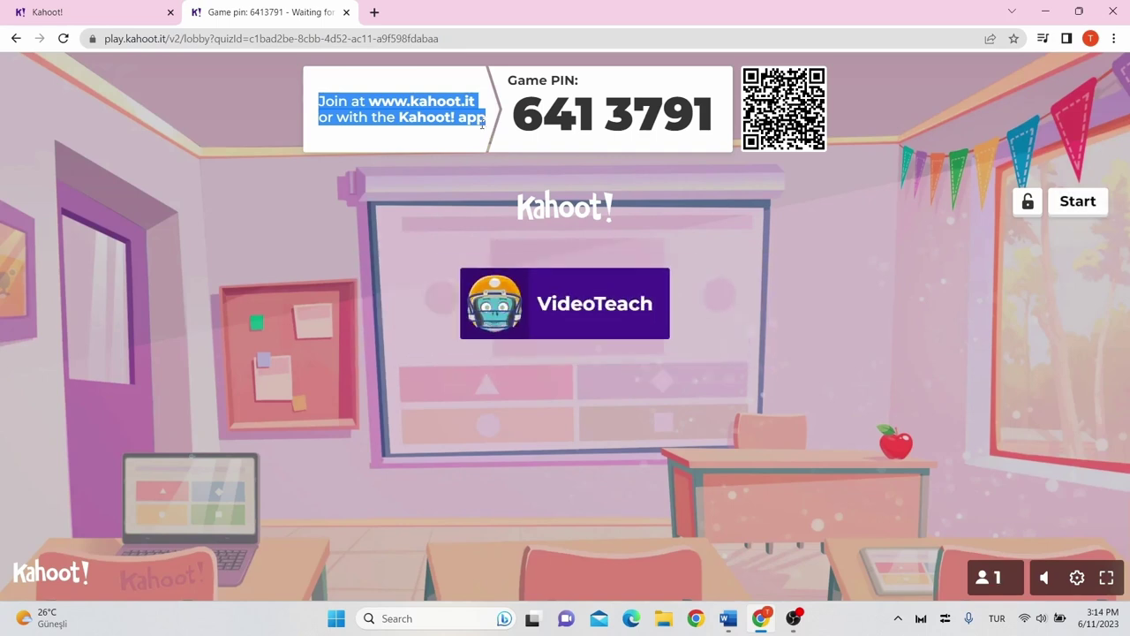
click(1071, 213)
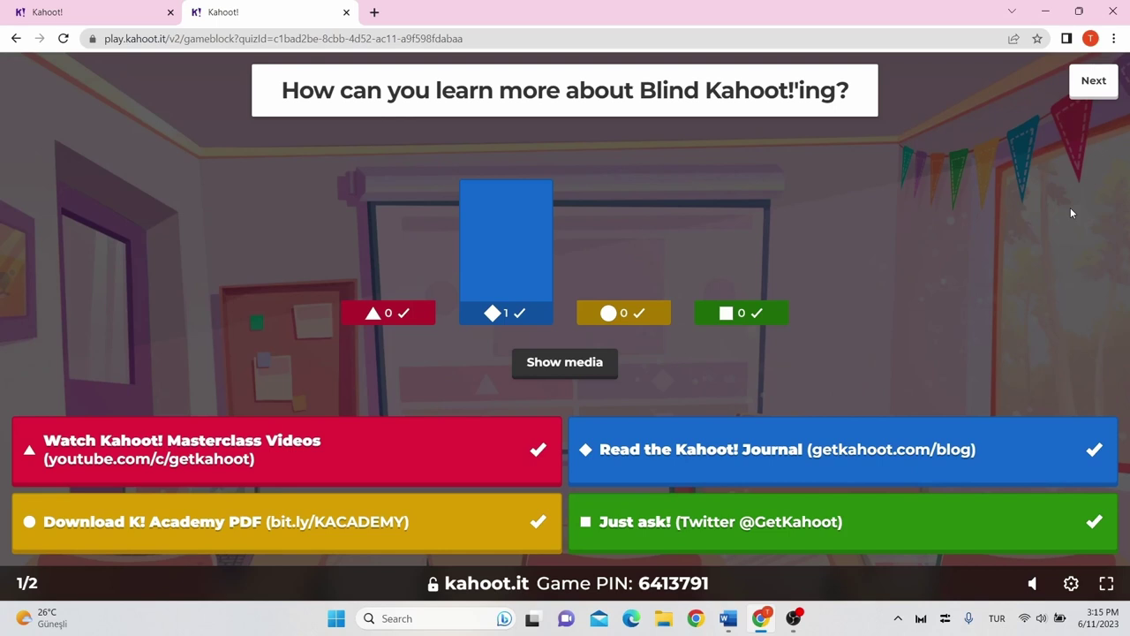
Advance through question 1's scoreboard and question 2 to the Game summary.
click(1099, 88)
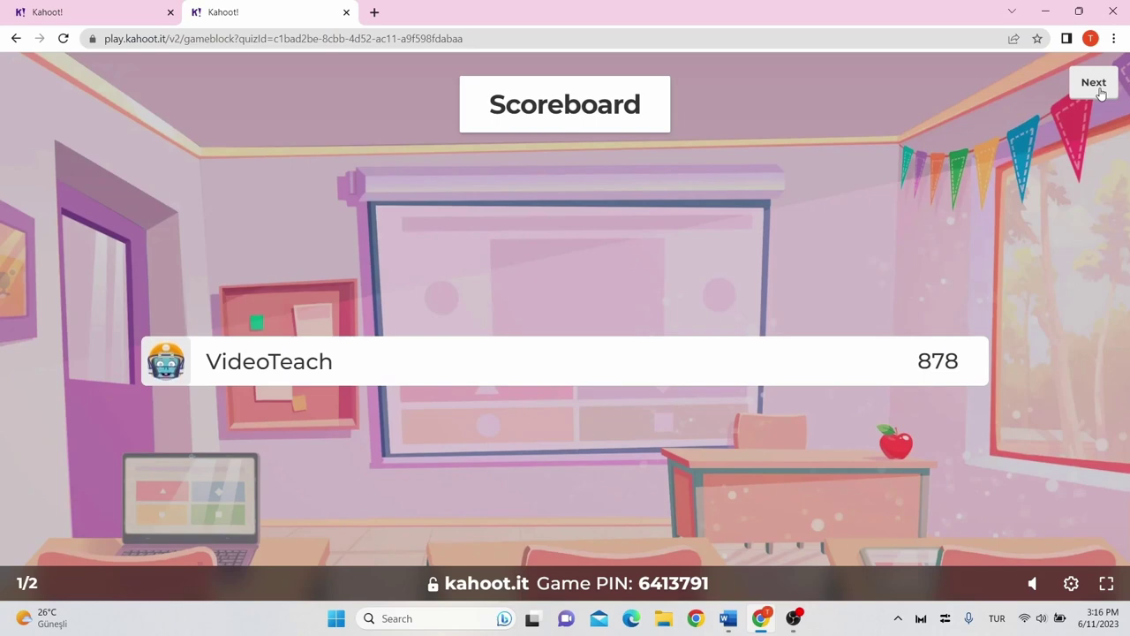
click(1101, 94)
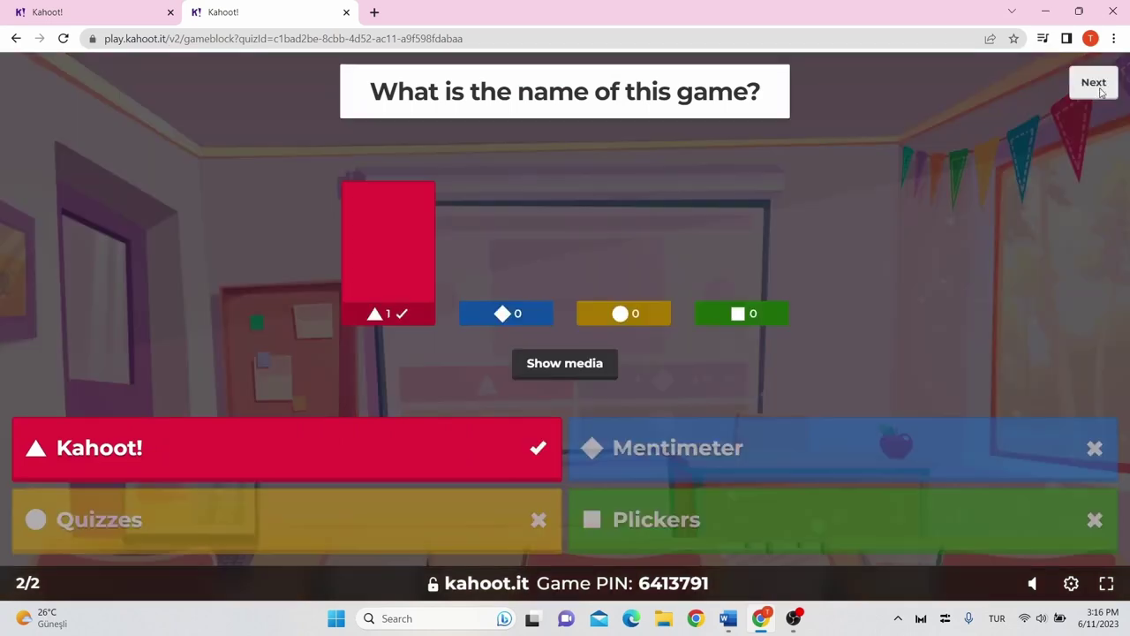
click(1100, 93)
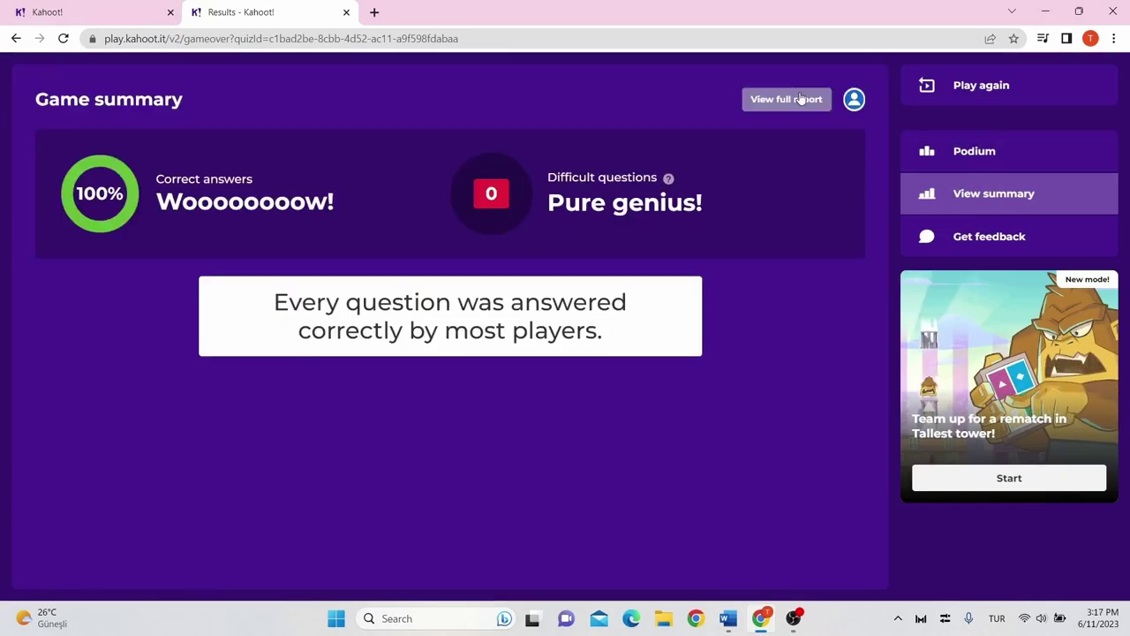
Open My kahoot's full report and briefly view the Report options menu.
click(801, 99)
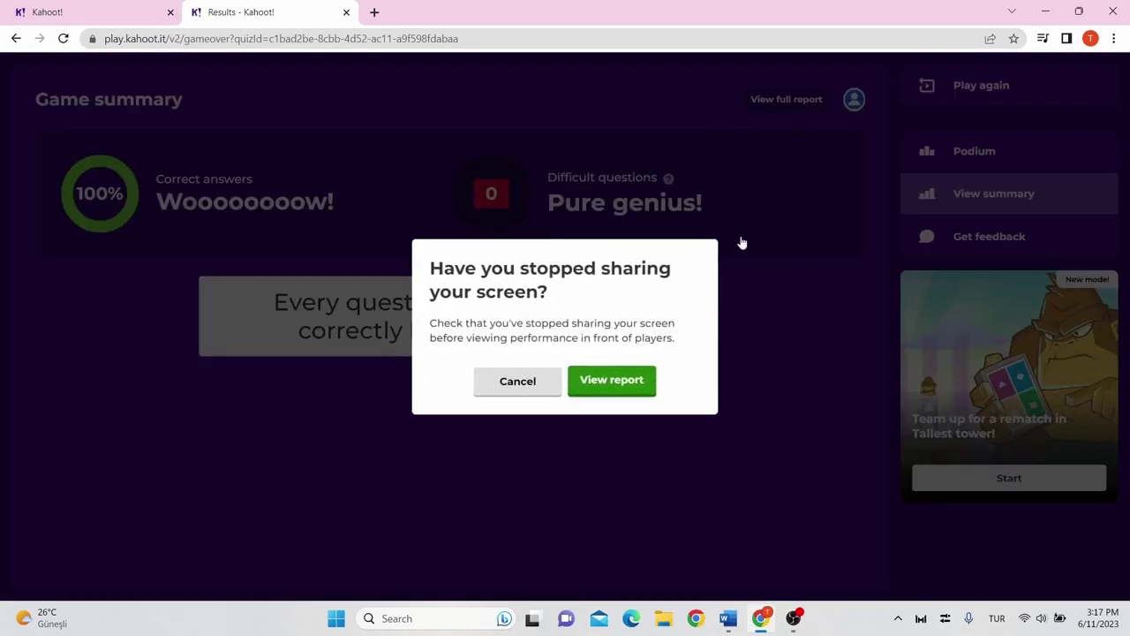
click(641, 392)
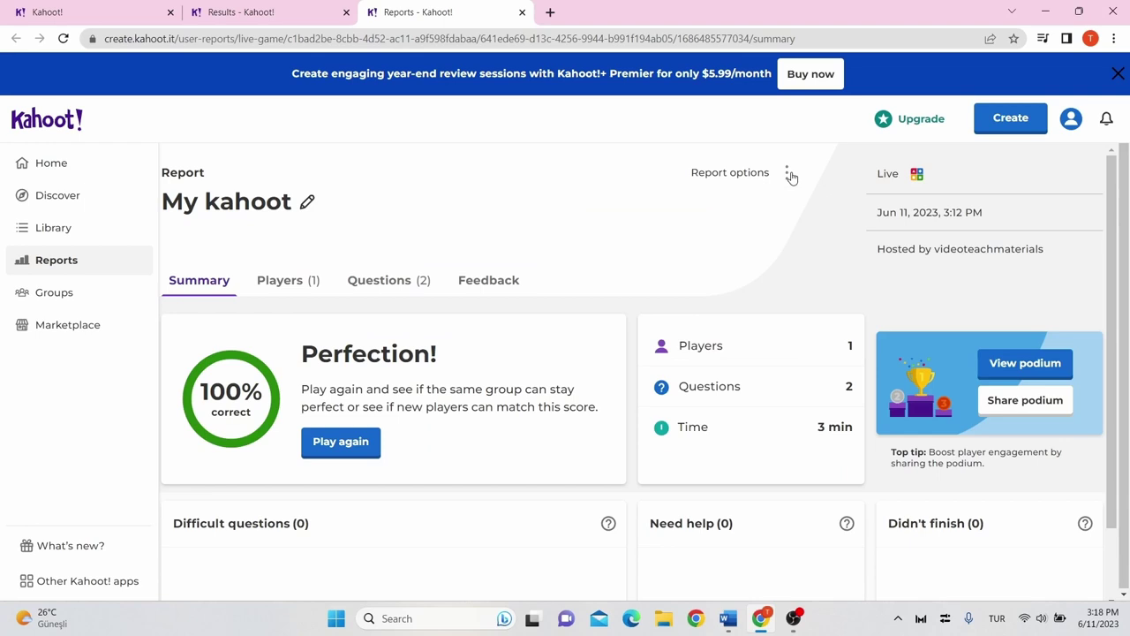
click(788, 174)
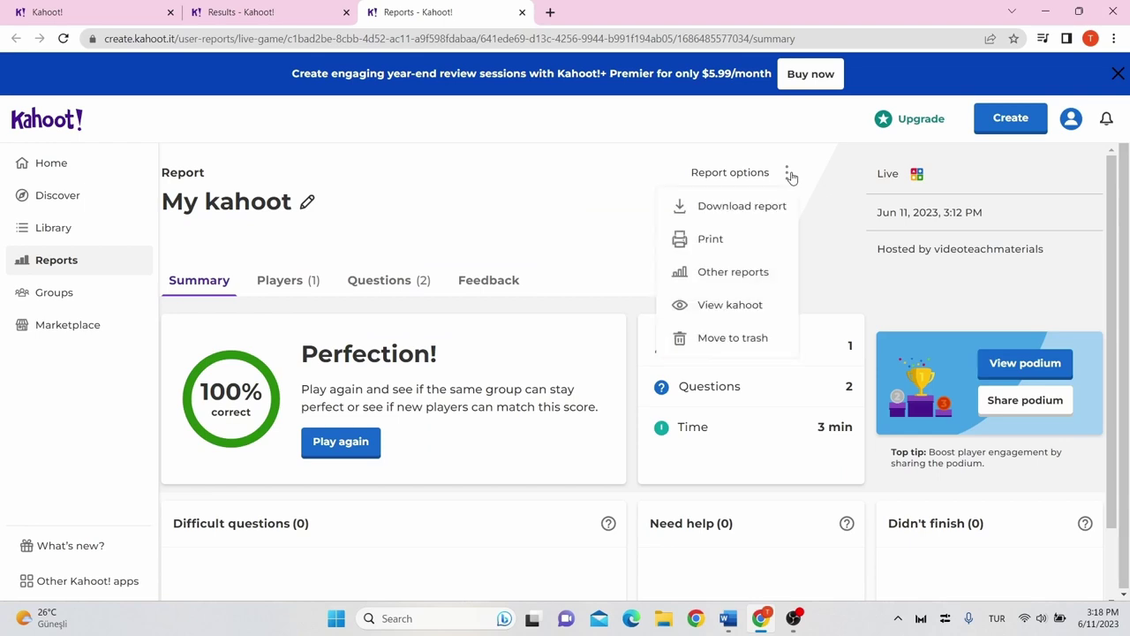
click(377, 313)
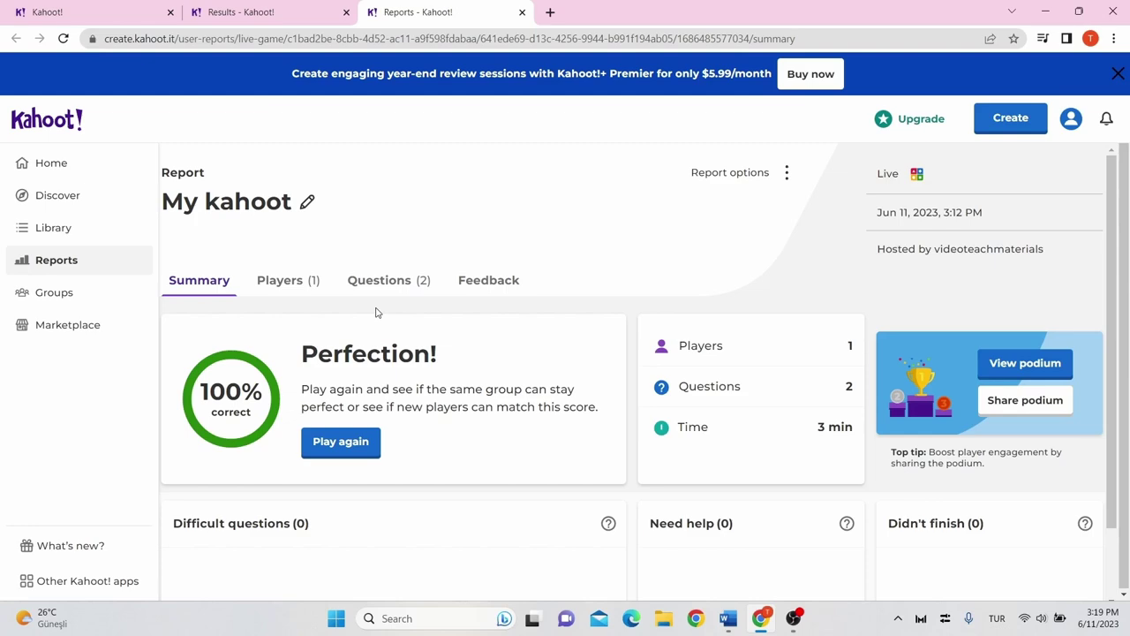
Search Discover for public kahoots about 'fruits' and browse the results.
click(78, 196)
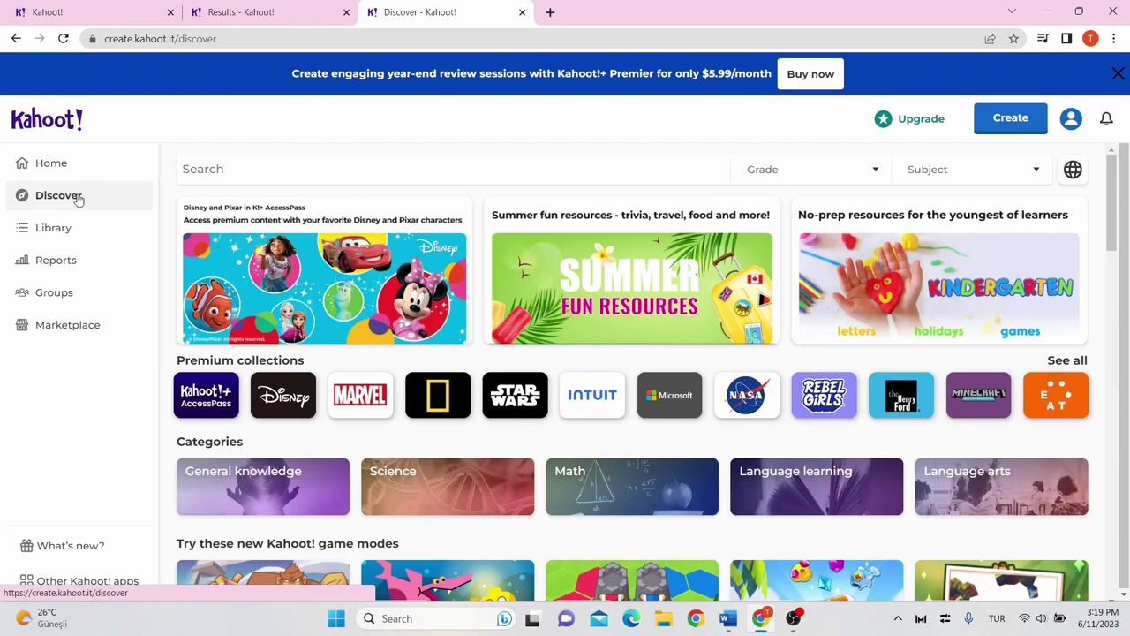
click(222, 164)
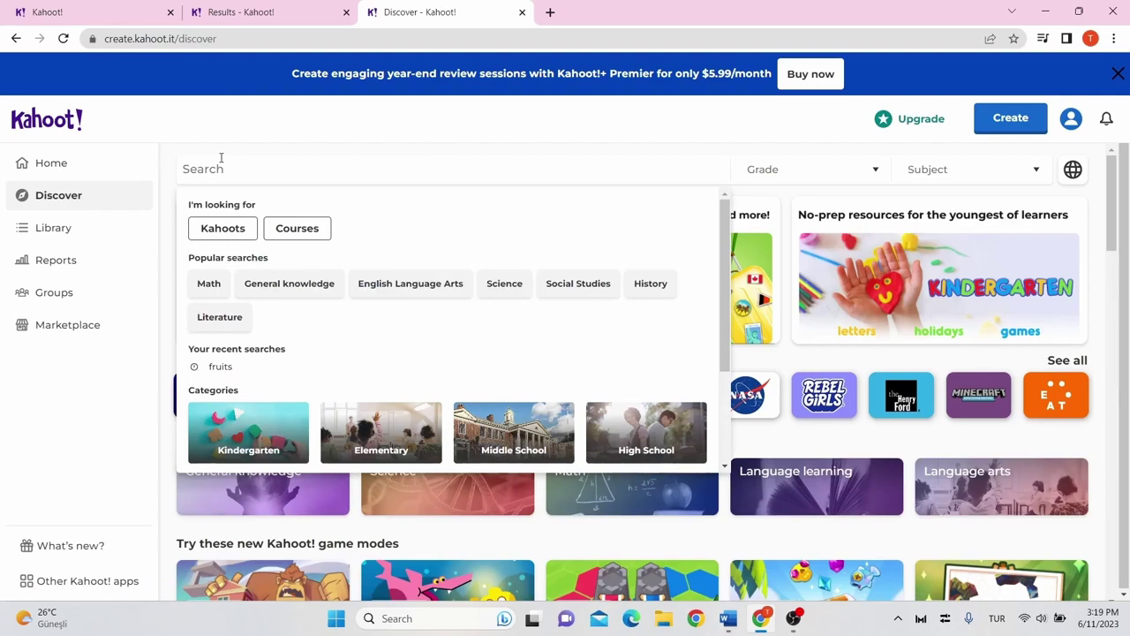
text(fruits)
key(Return)
scroll(575, 408, down, 3)
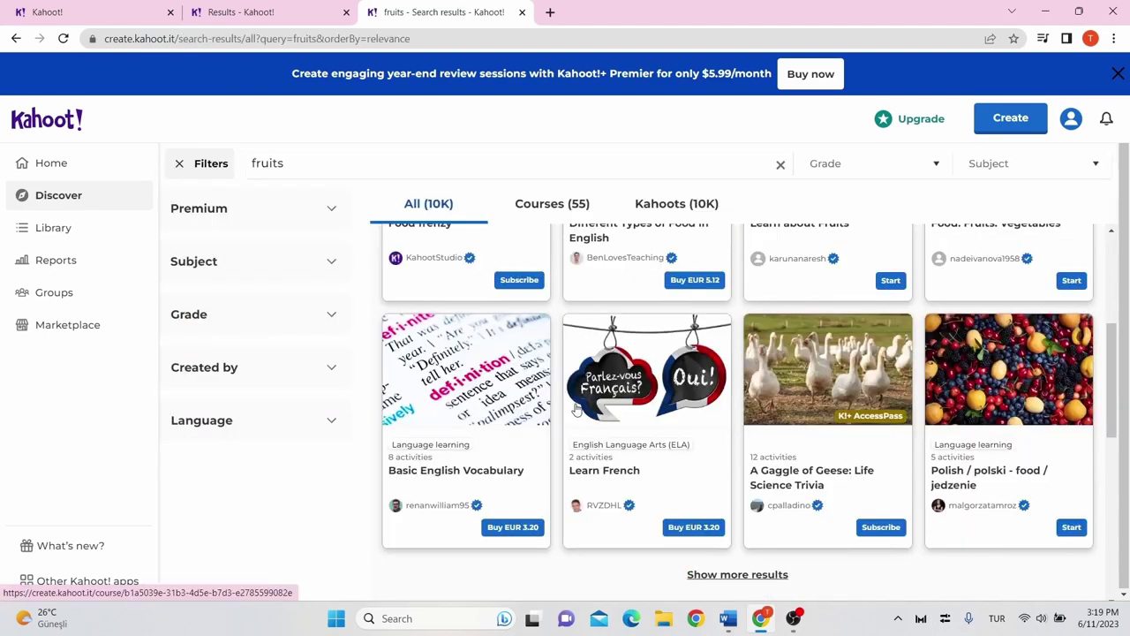
scroll(576, 408, down, 4)
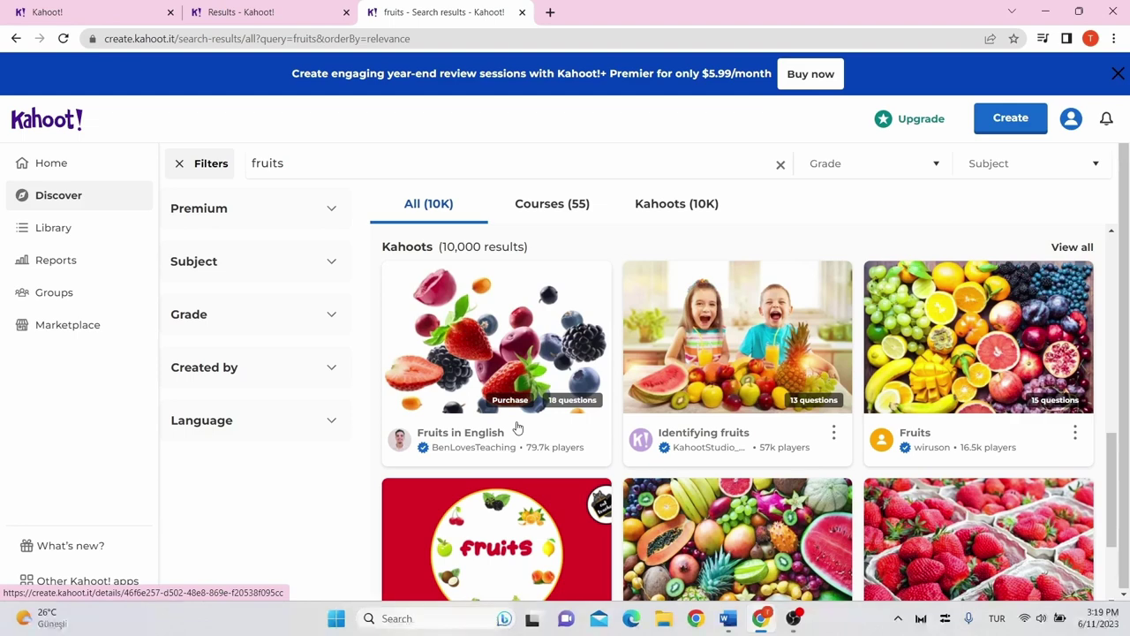
Open Identifying fruits and assign it as homework due June 12, 2023 at 11:00 AM.
click(798, 436)
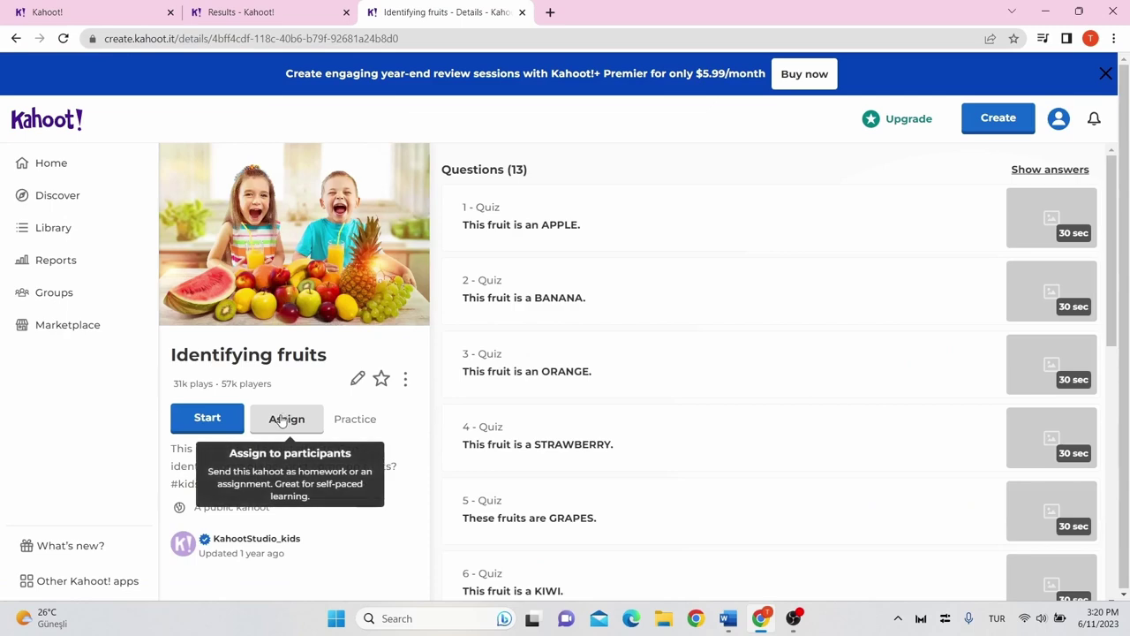
click(281, 421)
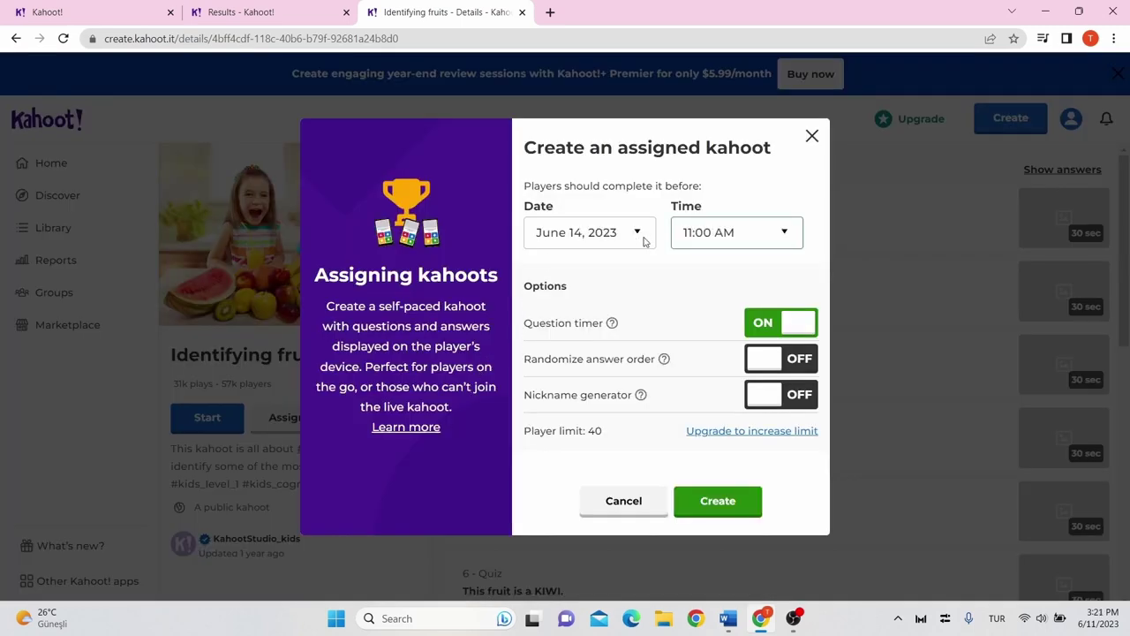
click(640, 239)
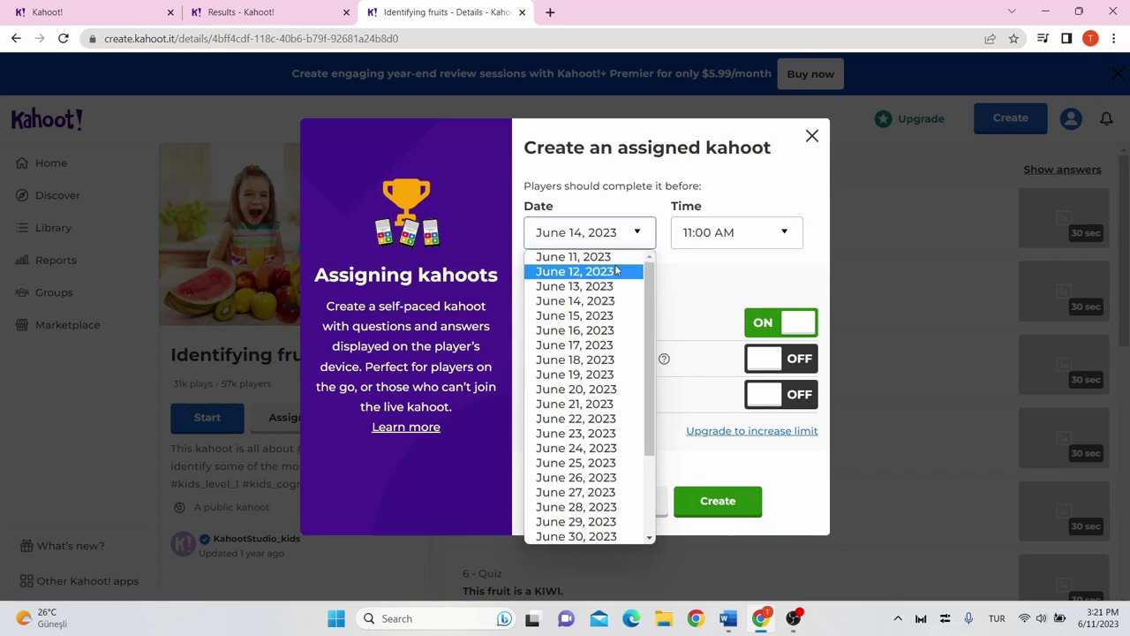
click(618, 271)
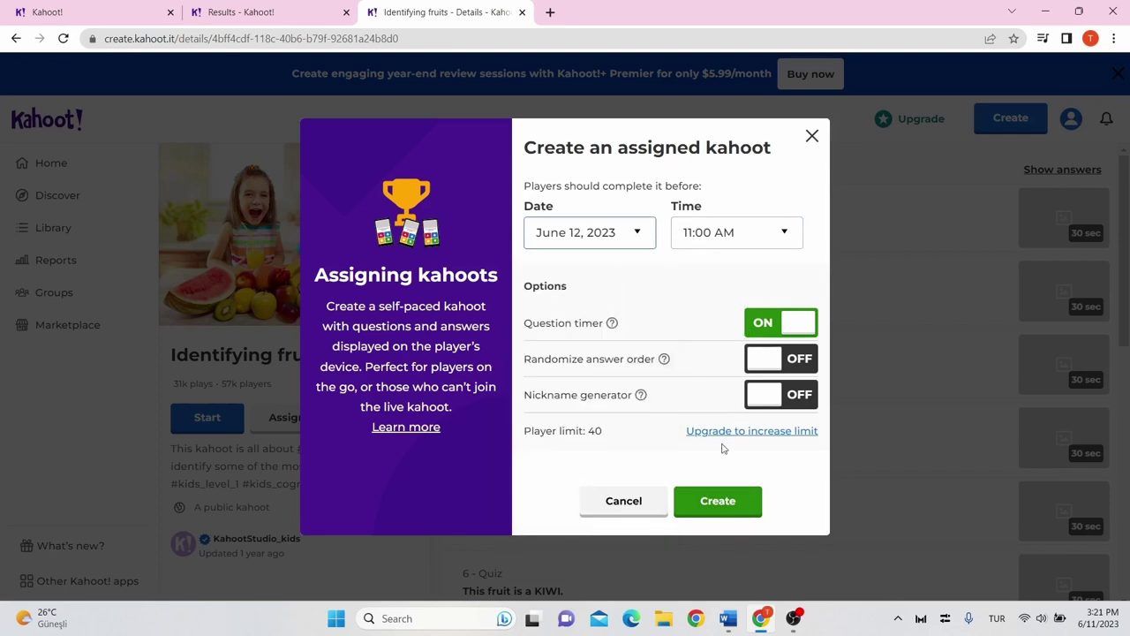
click(721, 502)
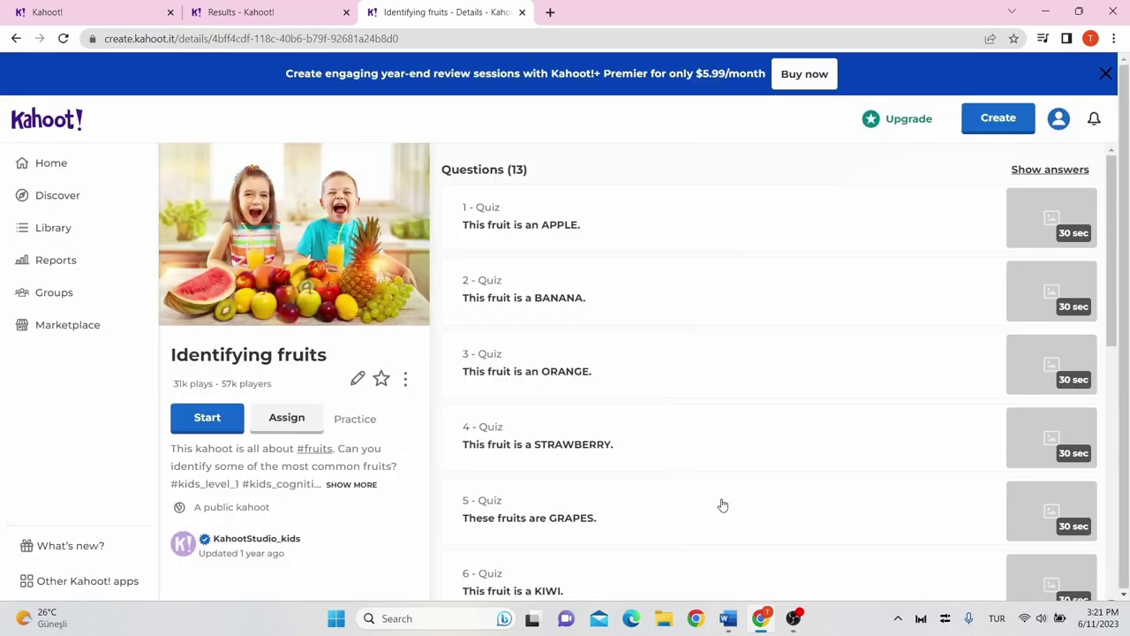
Copy the Identifying fruits assignment's invite link and begin changing its deadline.
click(581, 461)
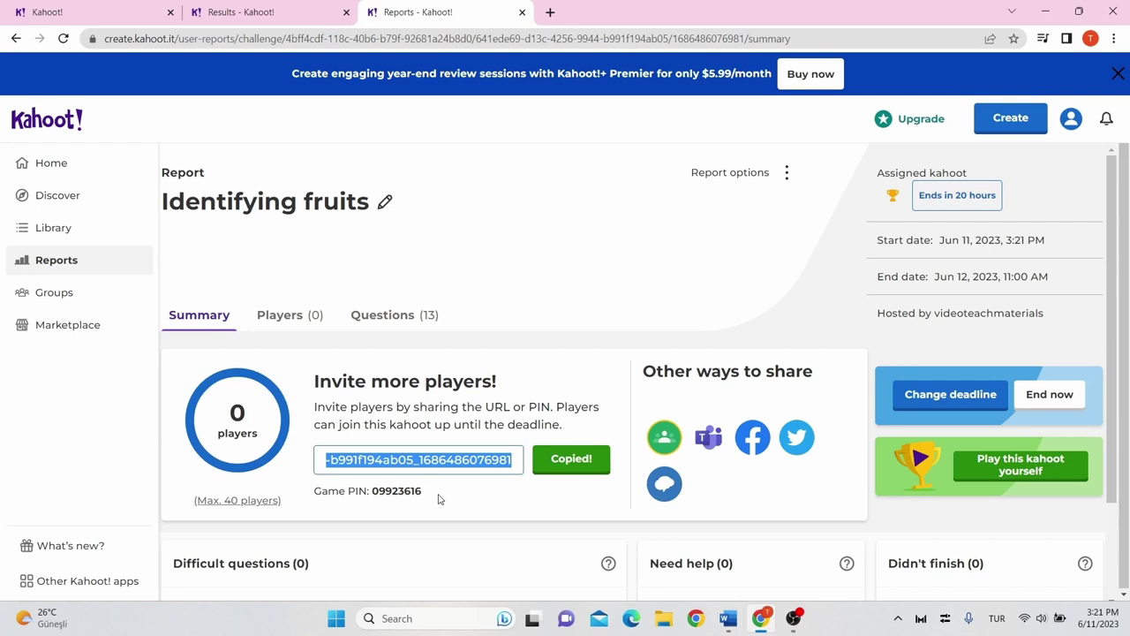
click(964, 411)
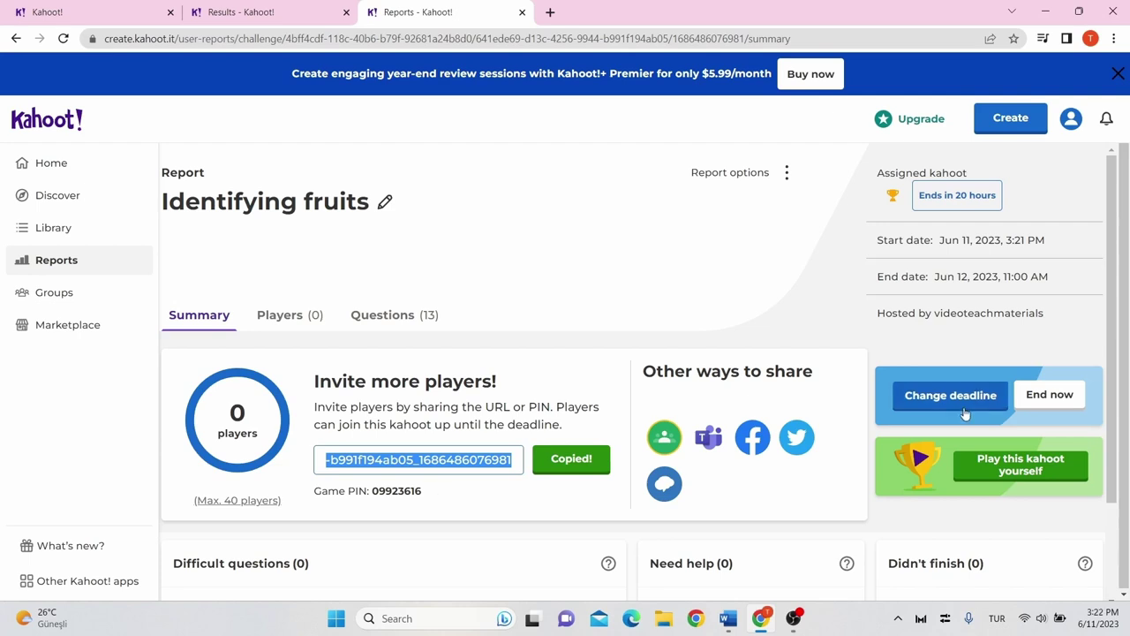